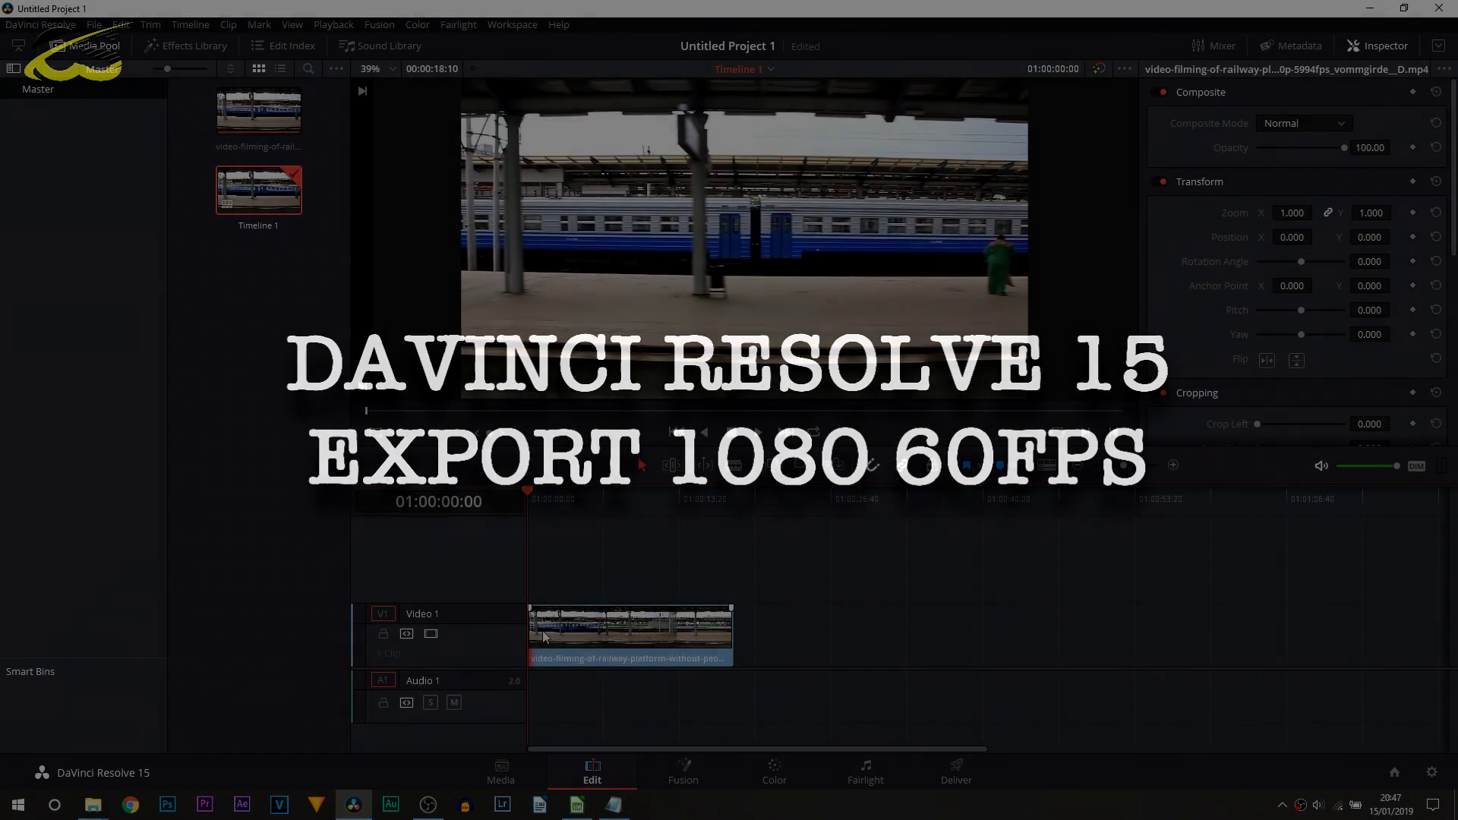
Step: Select the railway platform clip on the V1 track and play it back
left_click(544, 637)
key("space")
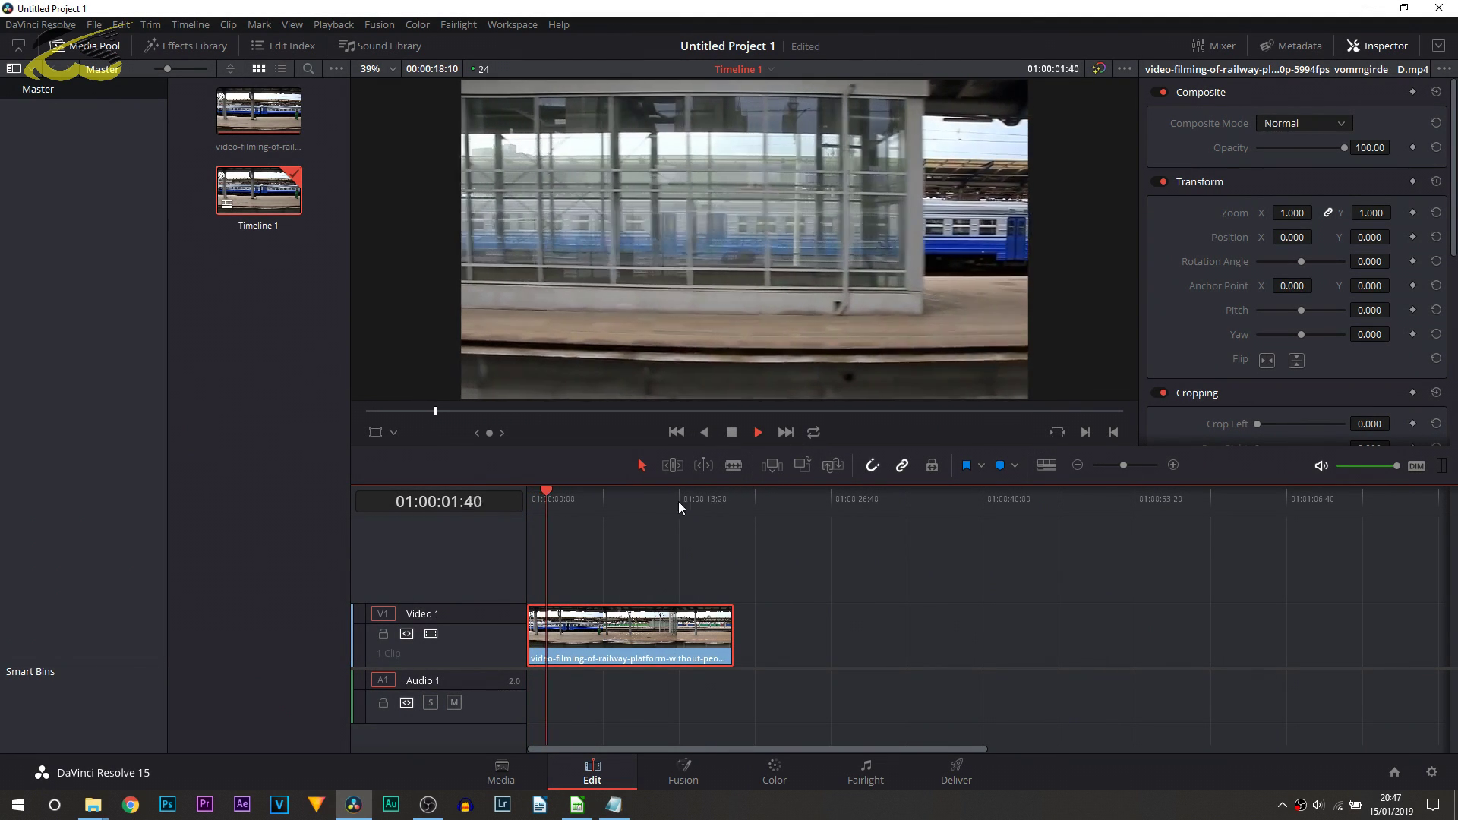
Step: Stop playback, scrub back to the first frame at 01:00:00:00, and go to the Deliver page
left_click_drag(553, 500, 563, 500)
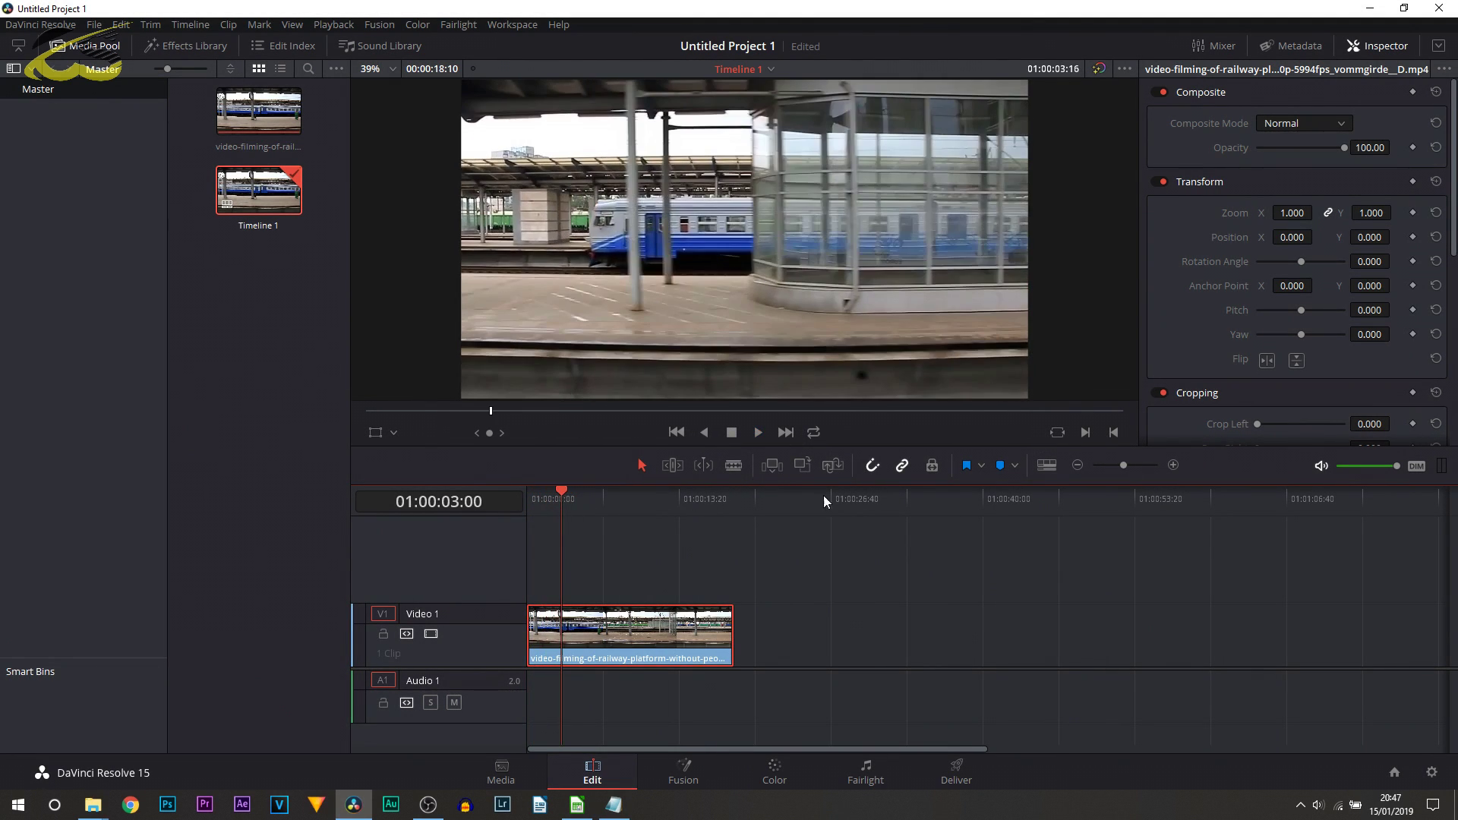
left_click_drag(566, 500, 516, 508)
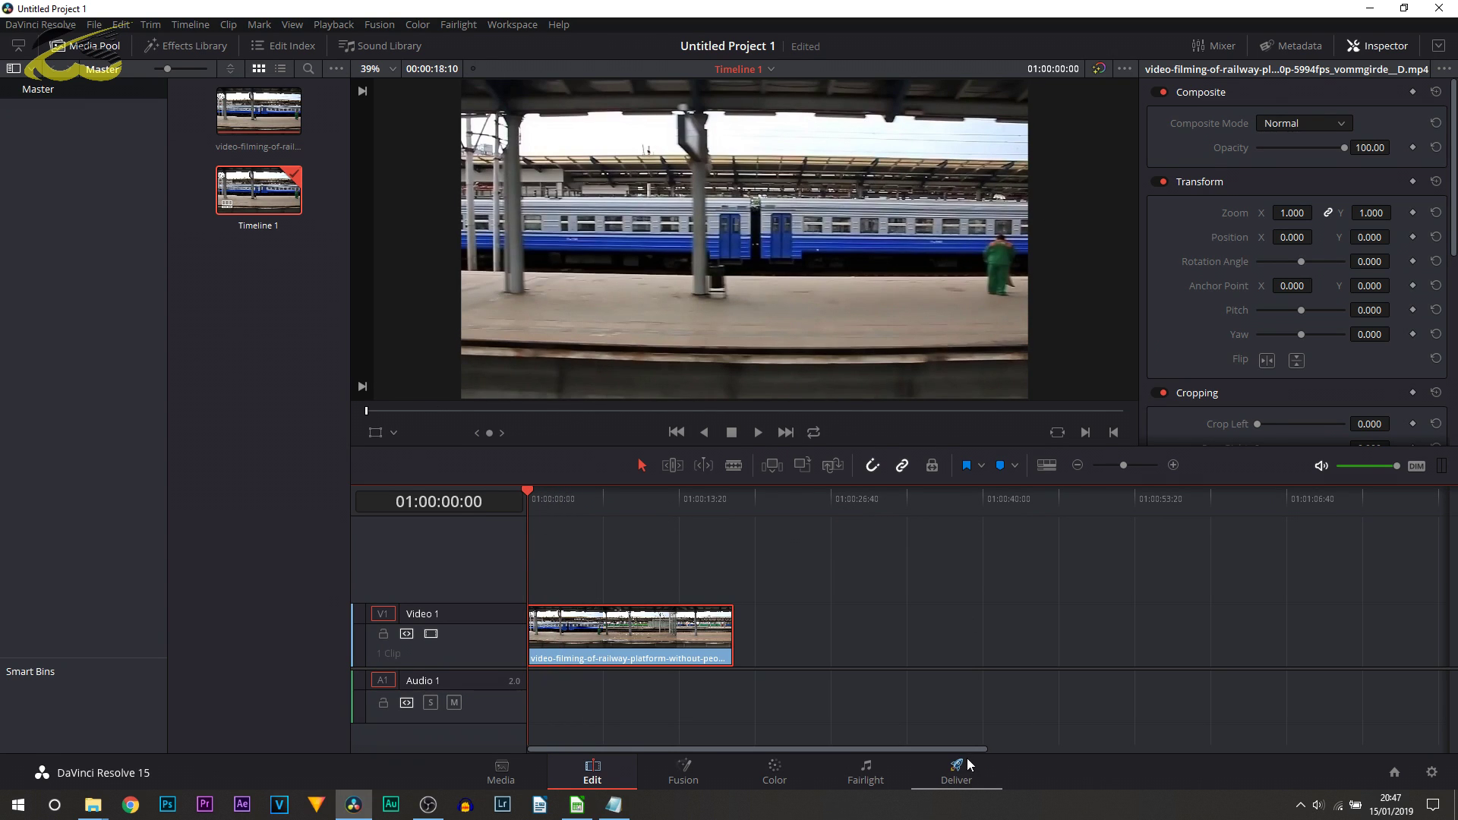
left_click(972, 782)
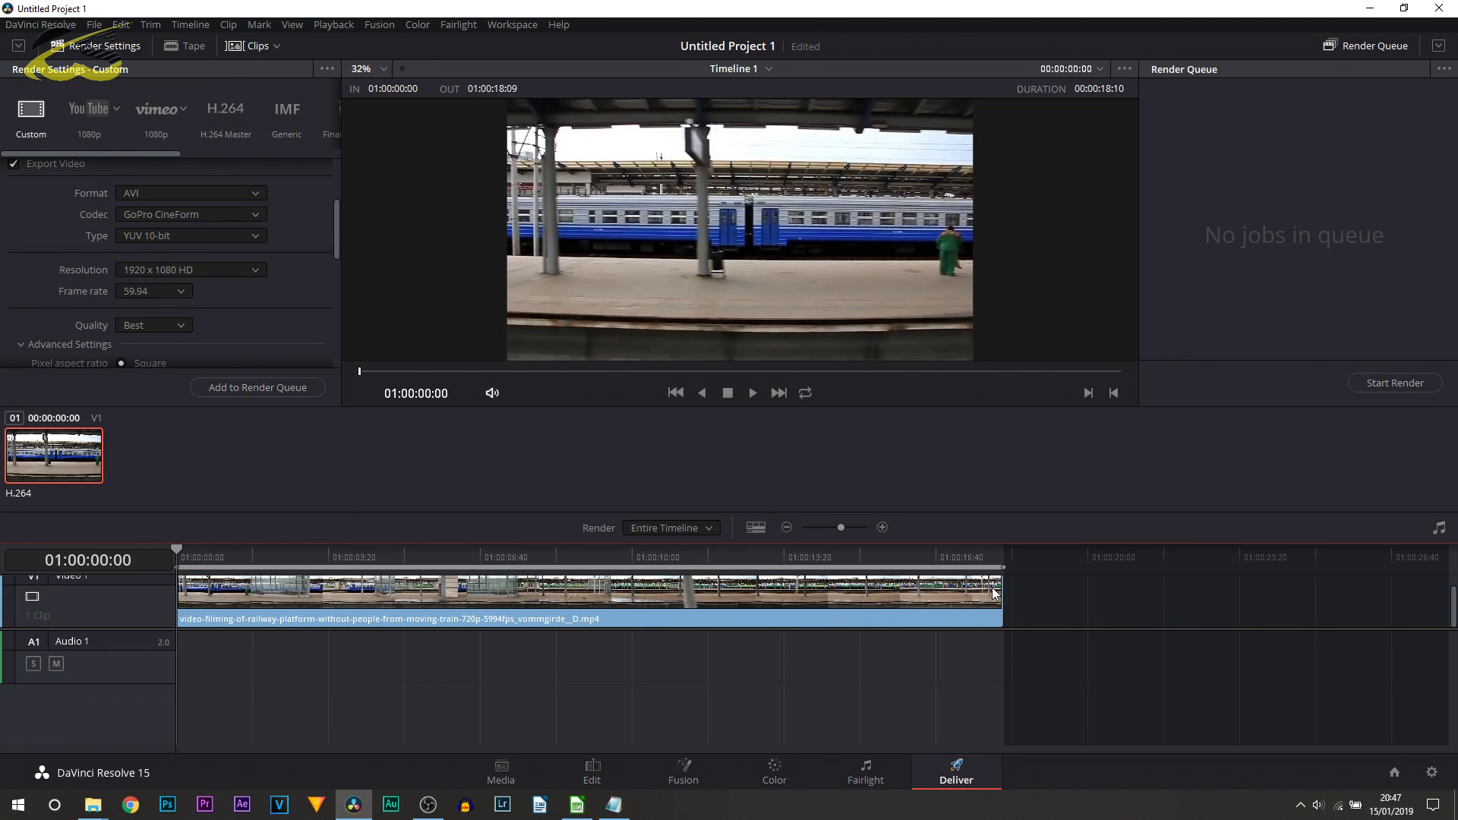
Step: Set the render range to Entire Timeline, spanning 00:00:18:10 instead of 00:00:07:50
left_click_drag(1001, 566, 534, 565)
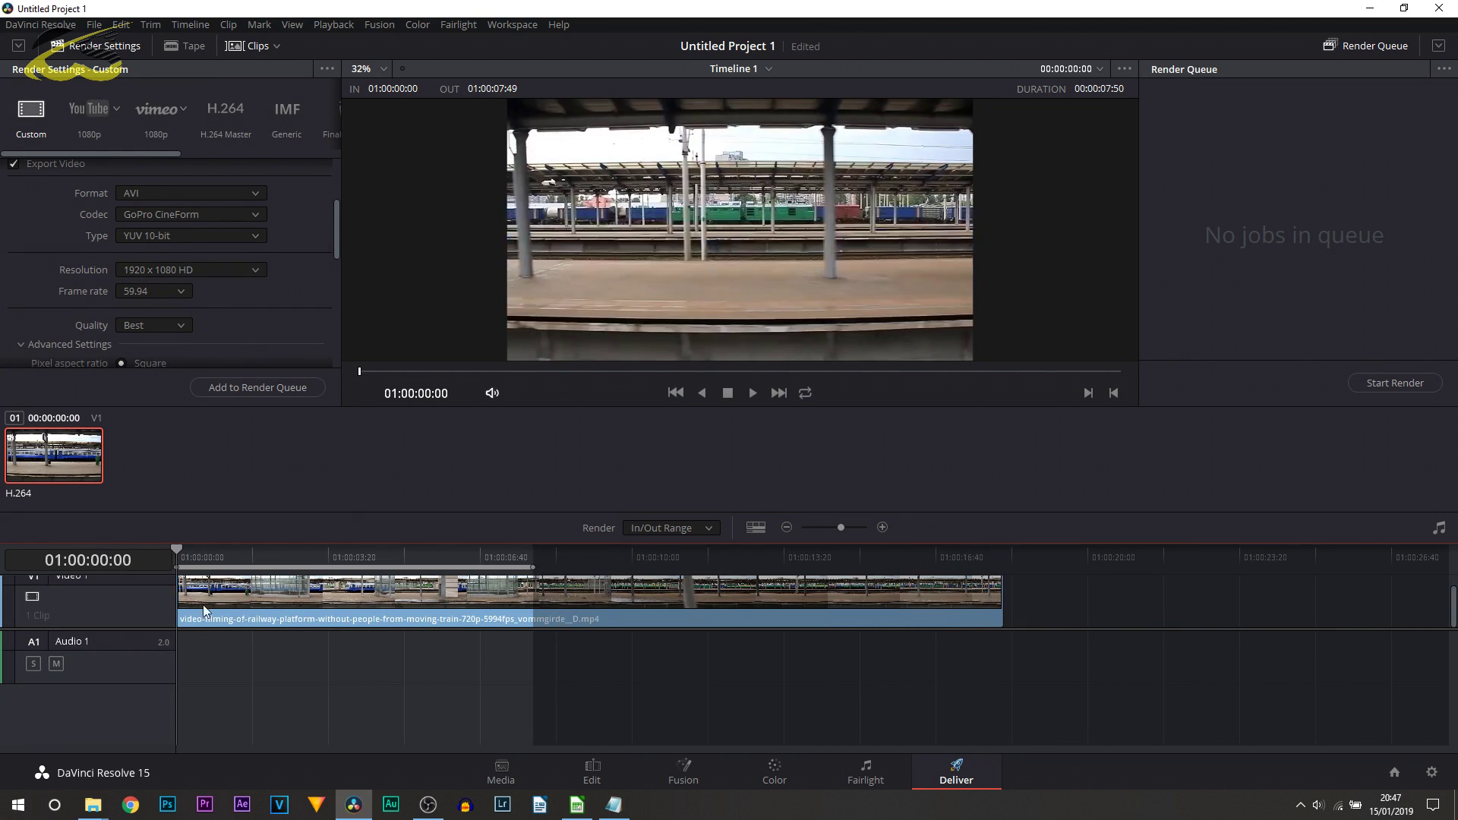
key("space")
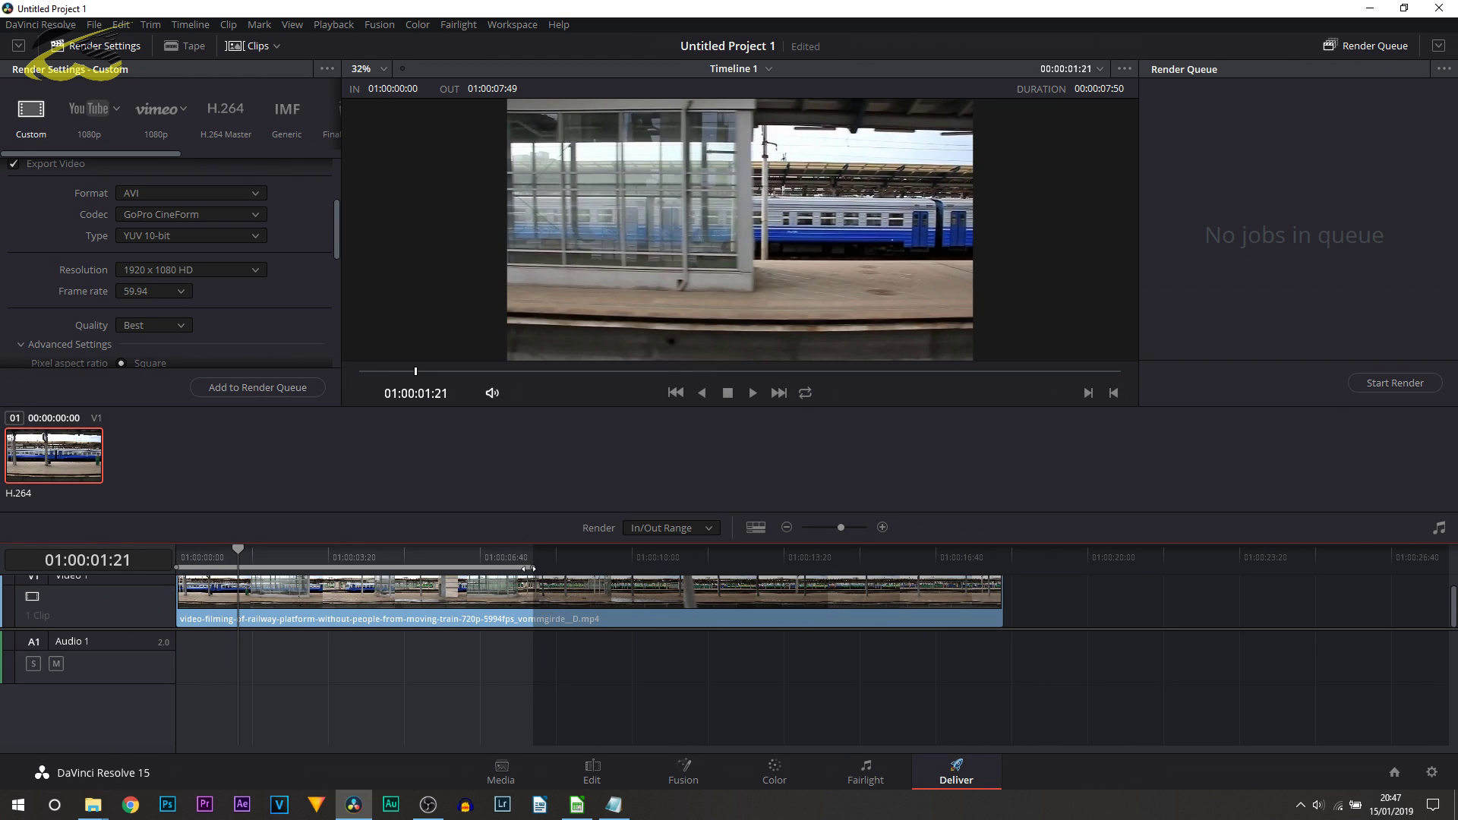
left_click_drag(530, 568, 1003, 568)
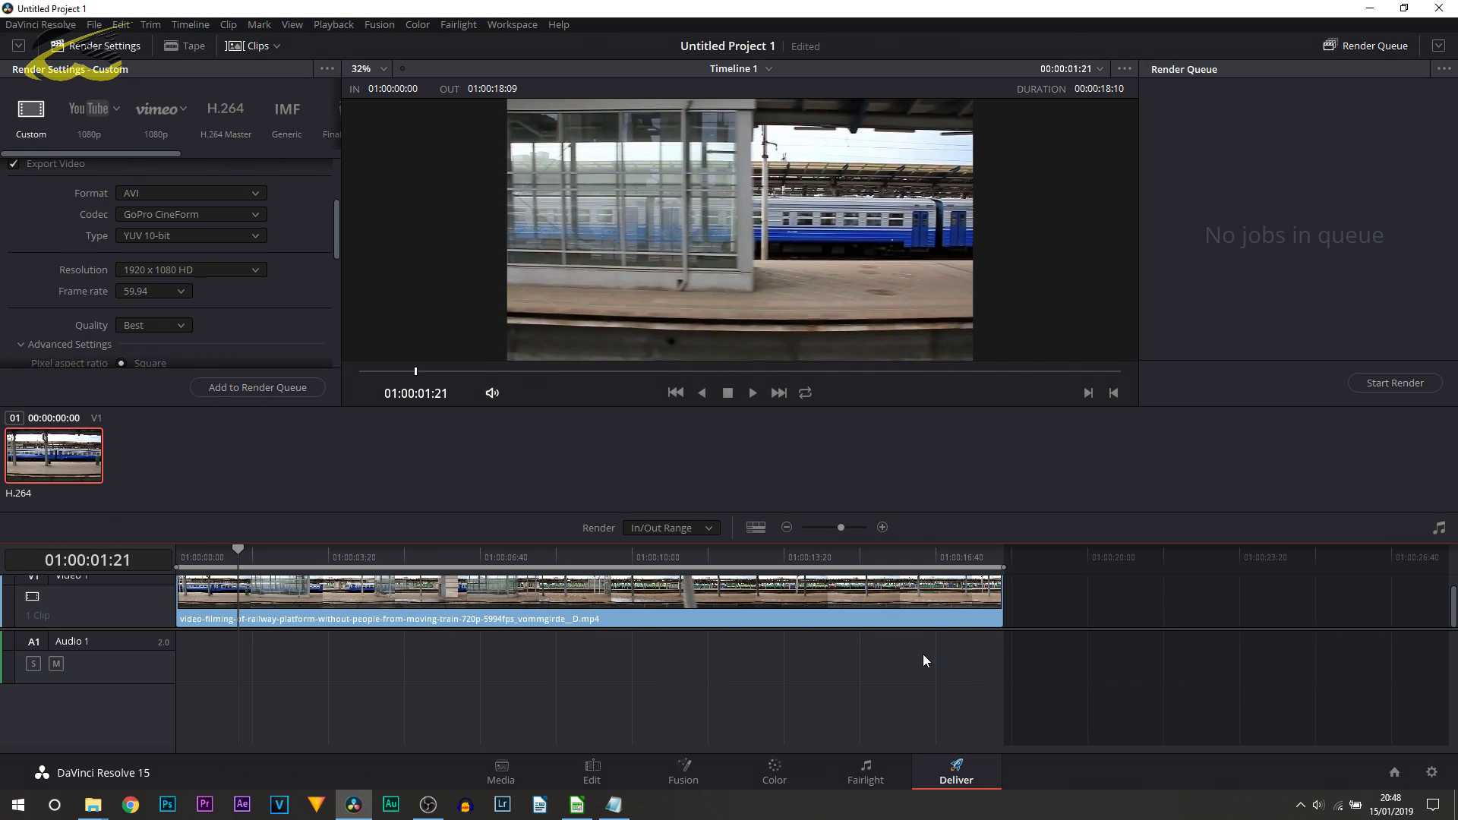
left_click(660, 528)
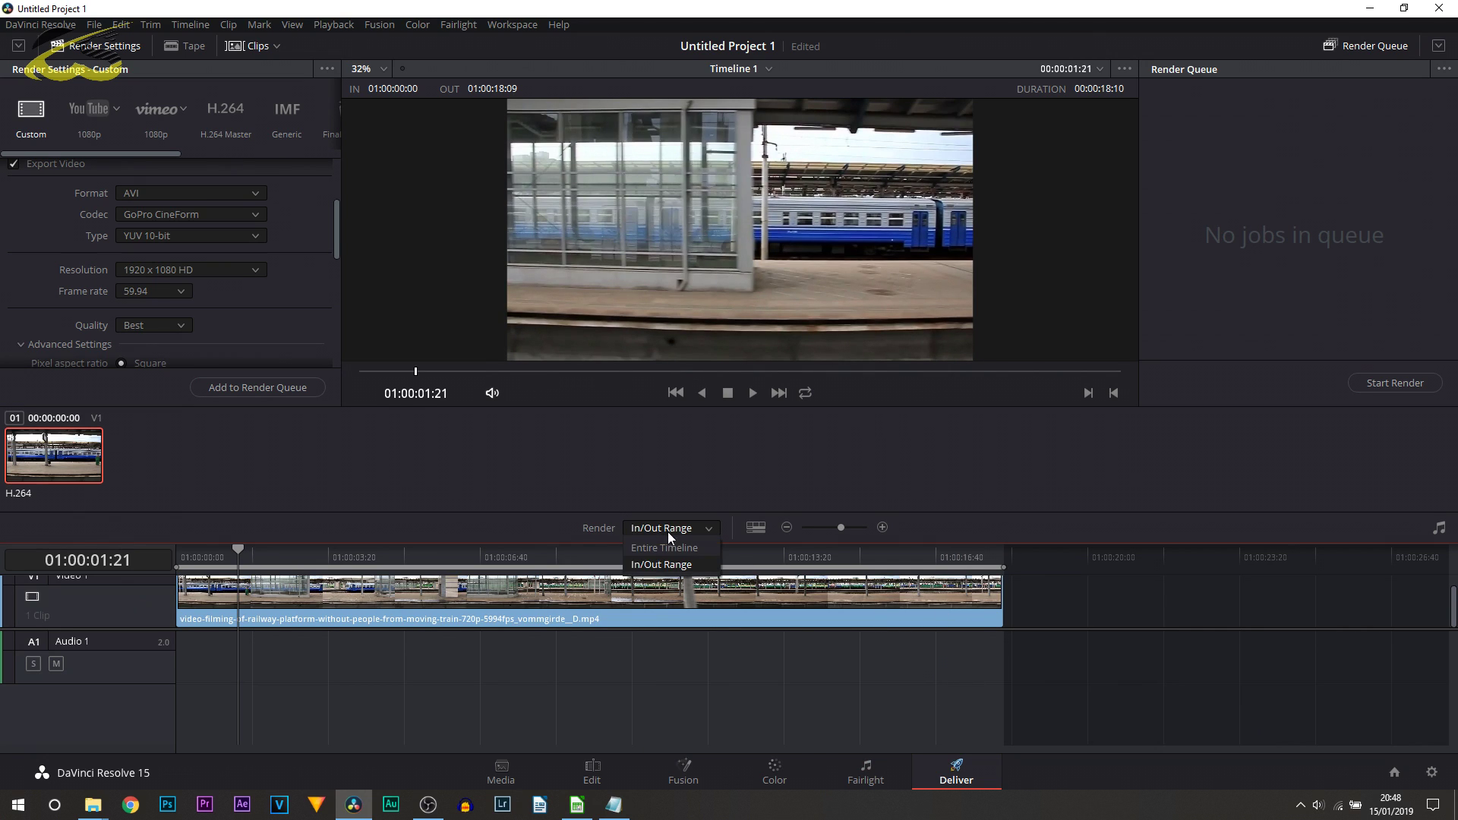
left_click(681, 548)
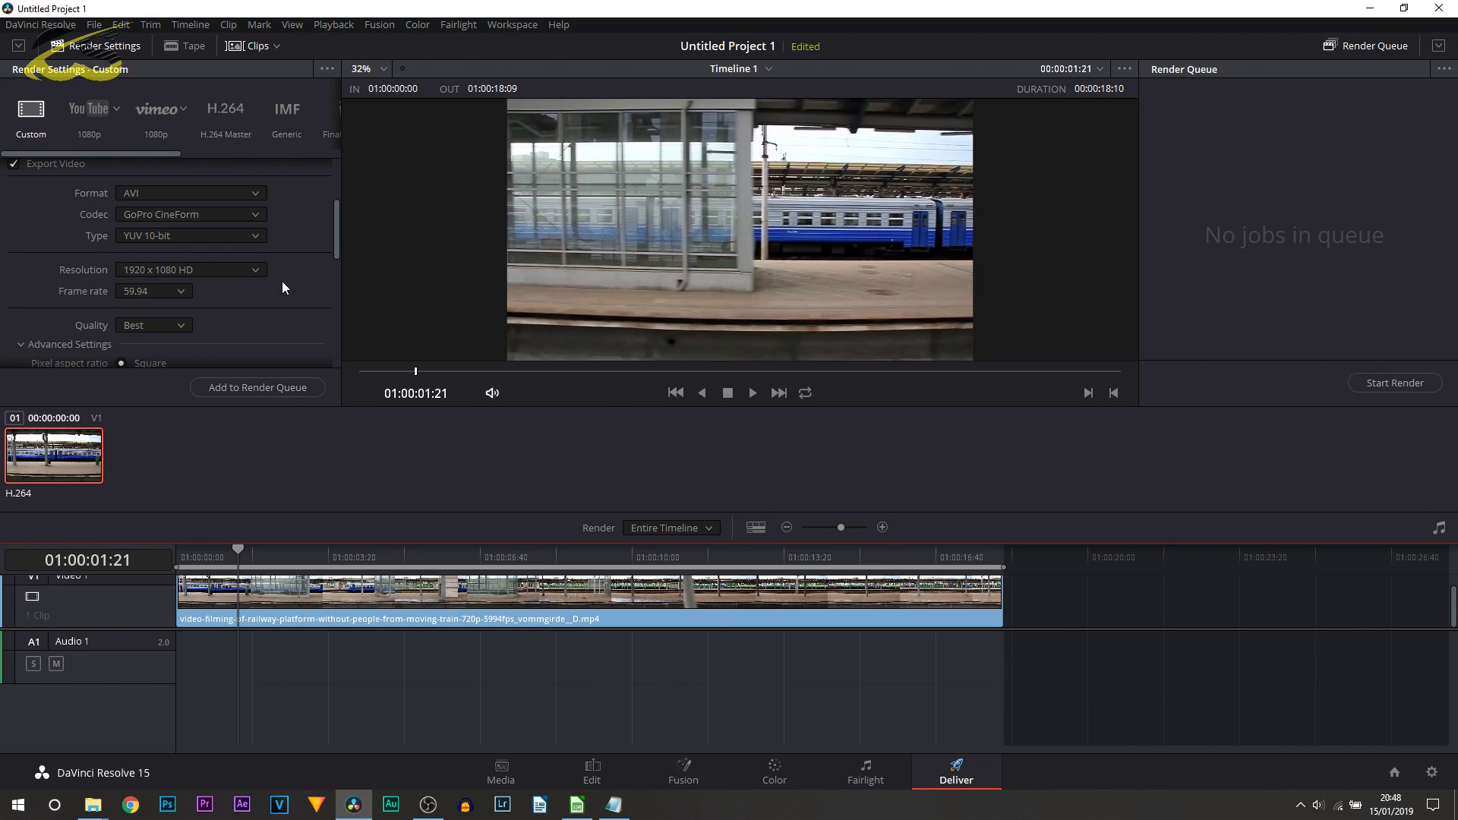
Step: Set the render filename to 'test' and the output location to the Desktop
scroll(282, 274, "up", 3)
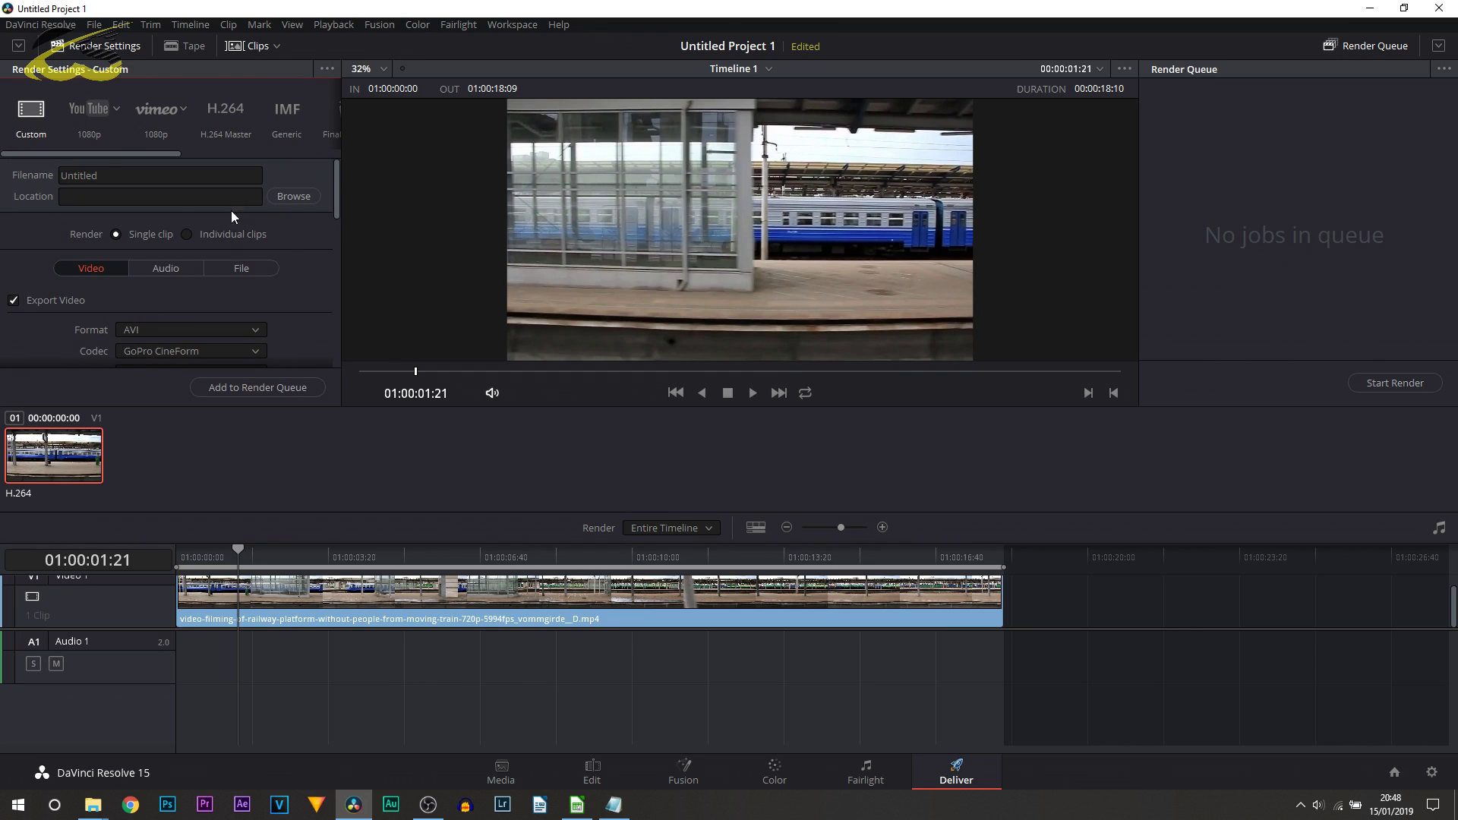
double_click(79, 175)
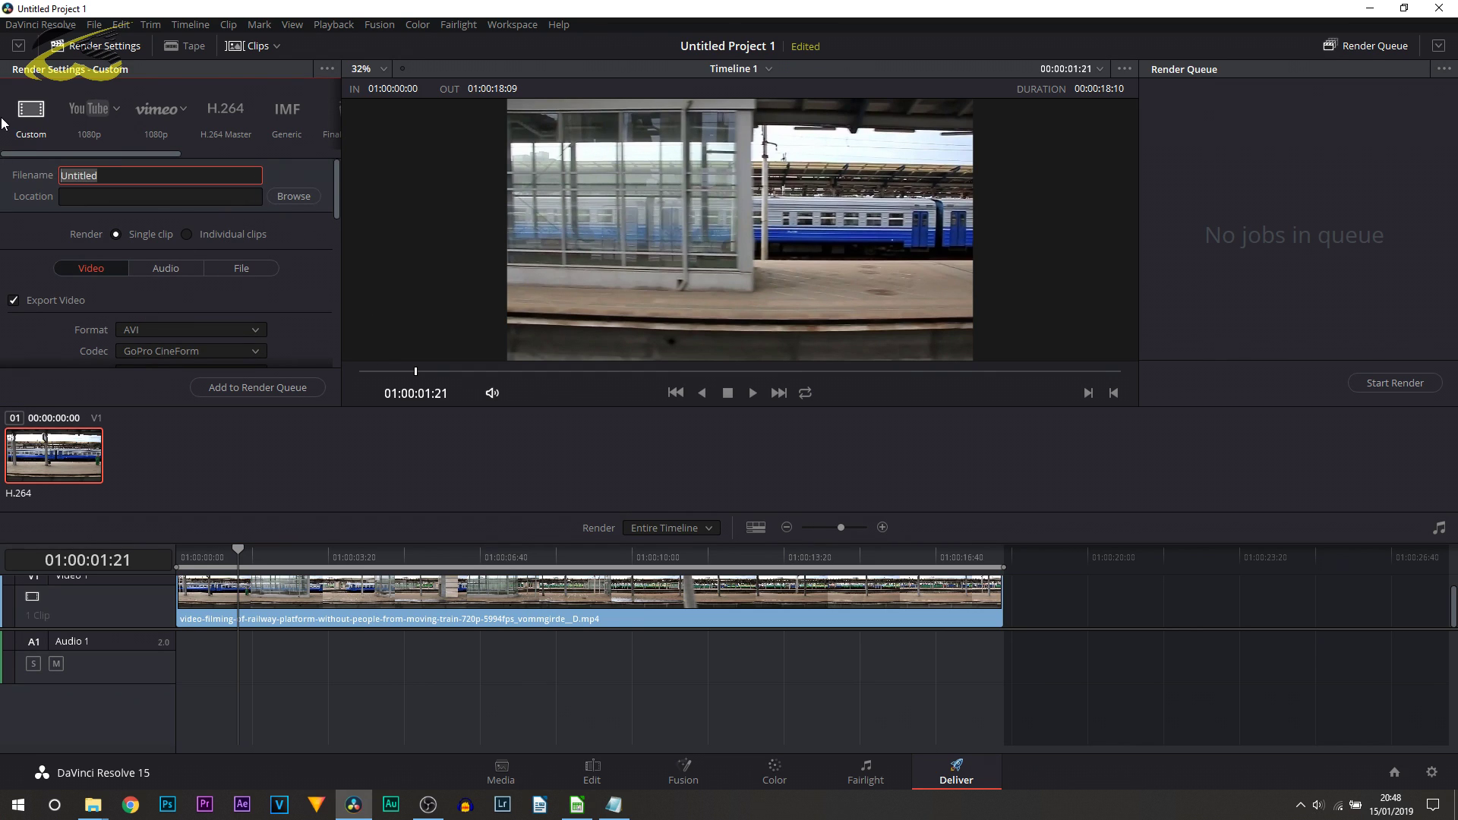
type("test")
key("Return")
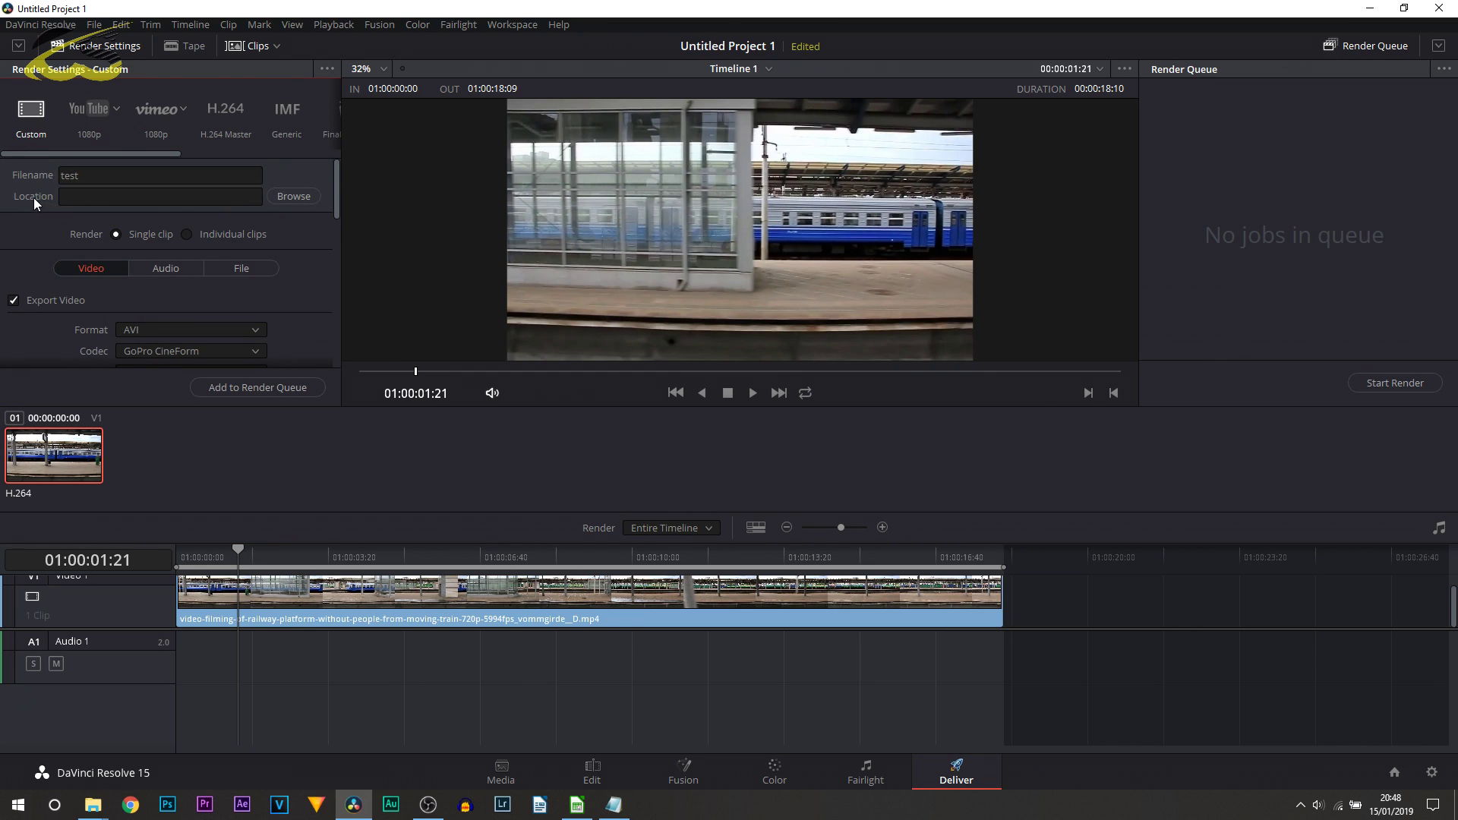
left_click(293, 196)
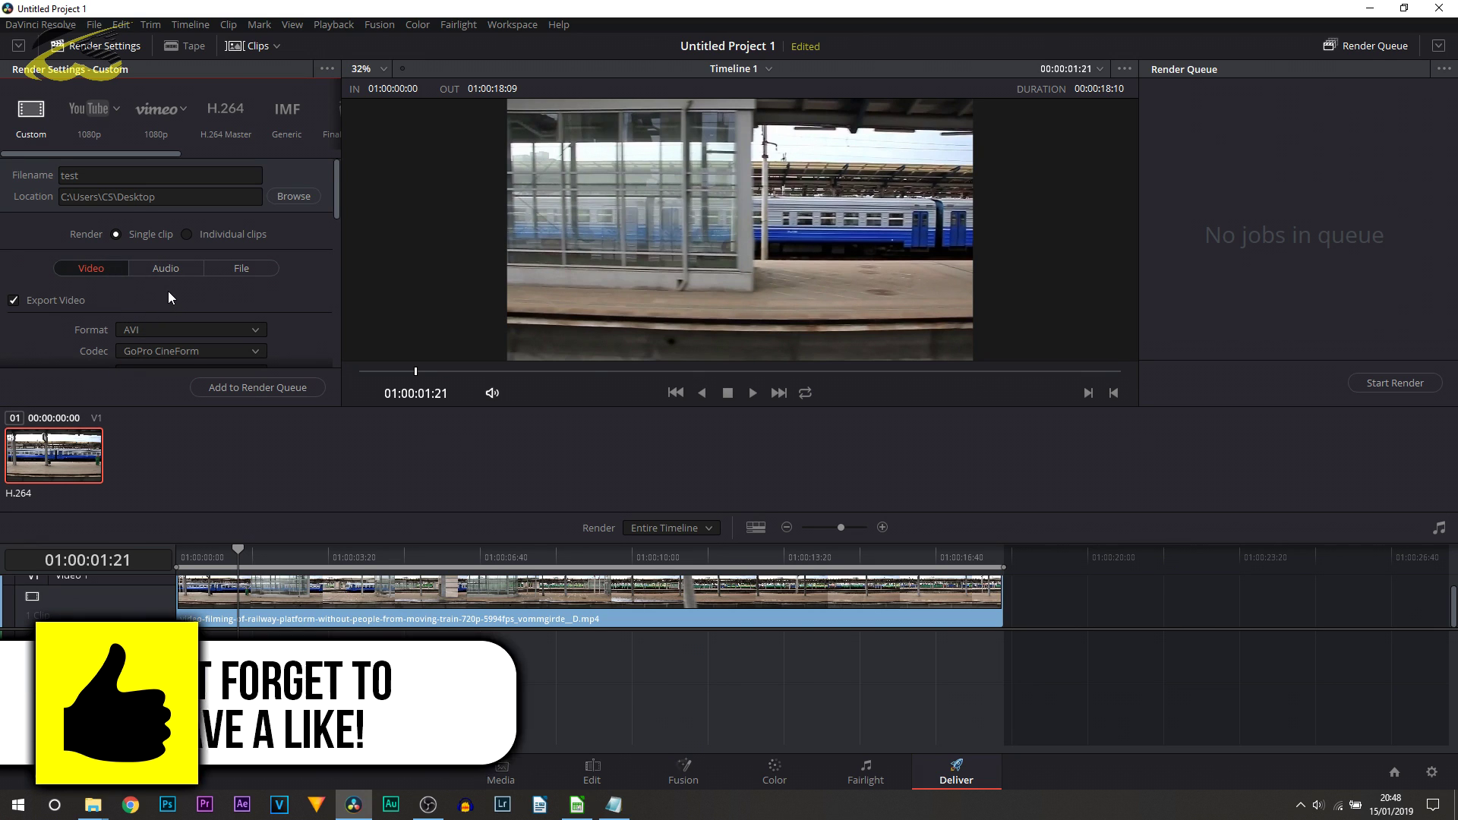
scroll(171, 281, "down", 2)
Step: Set Render Settings to MP4 (H.264), 1920 x 1080 HD, keeping 59.94 fps
scroll(141, 229, "down", 2)
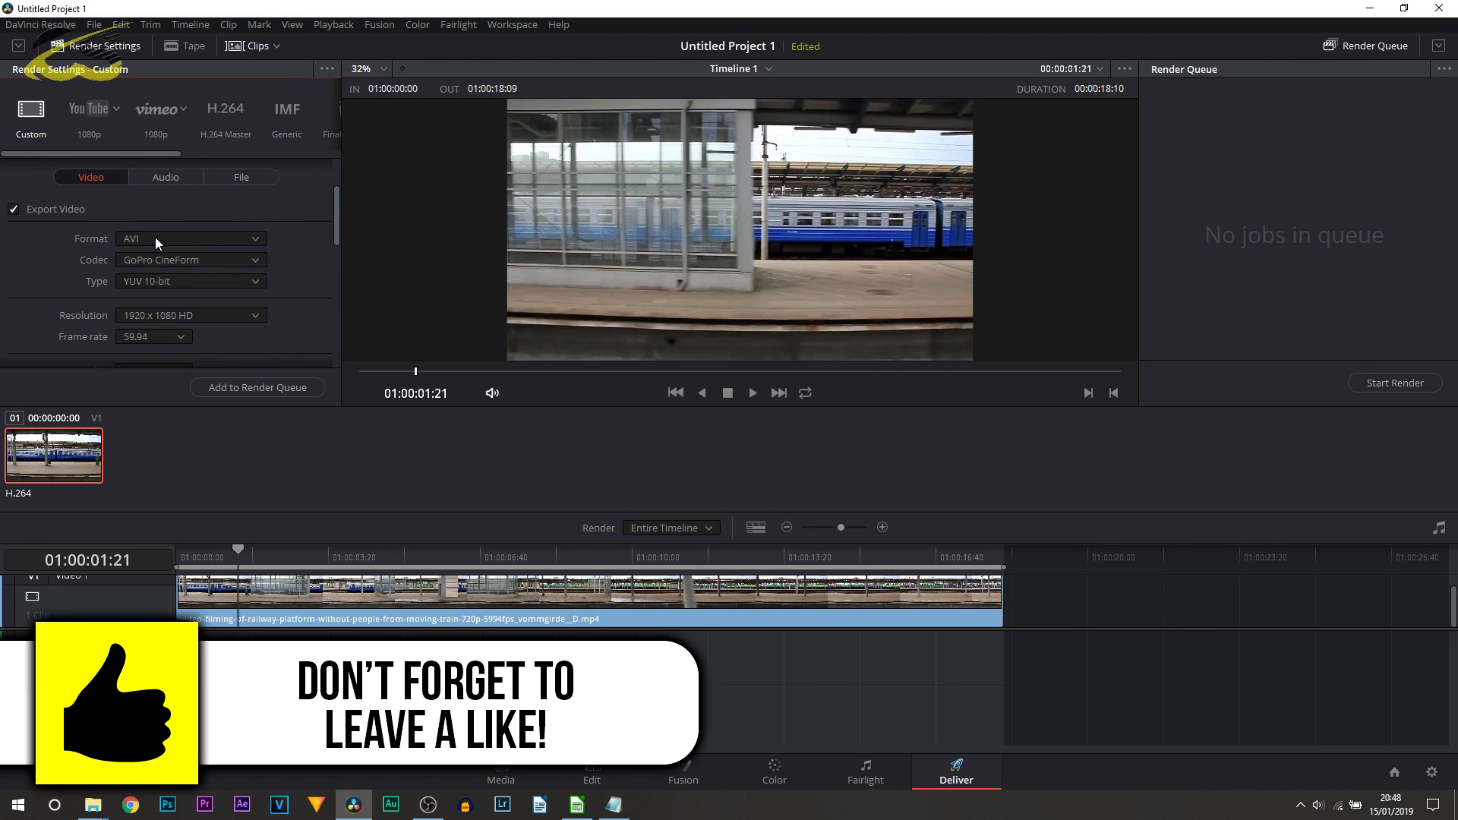
left_click(155, 239)
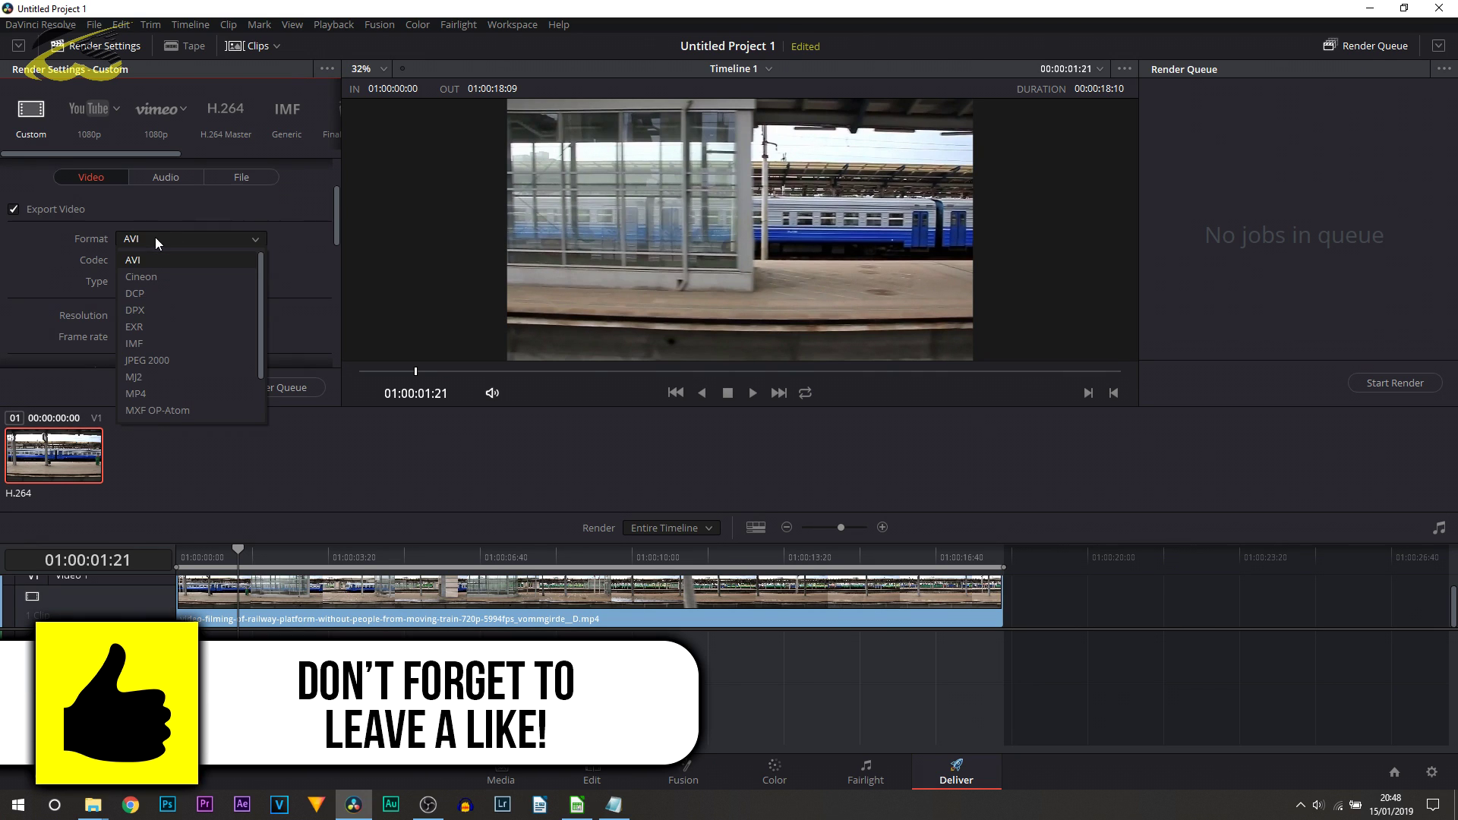
left_click(168, 394)
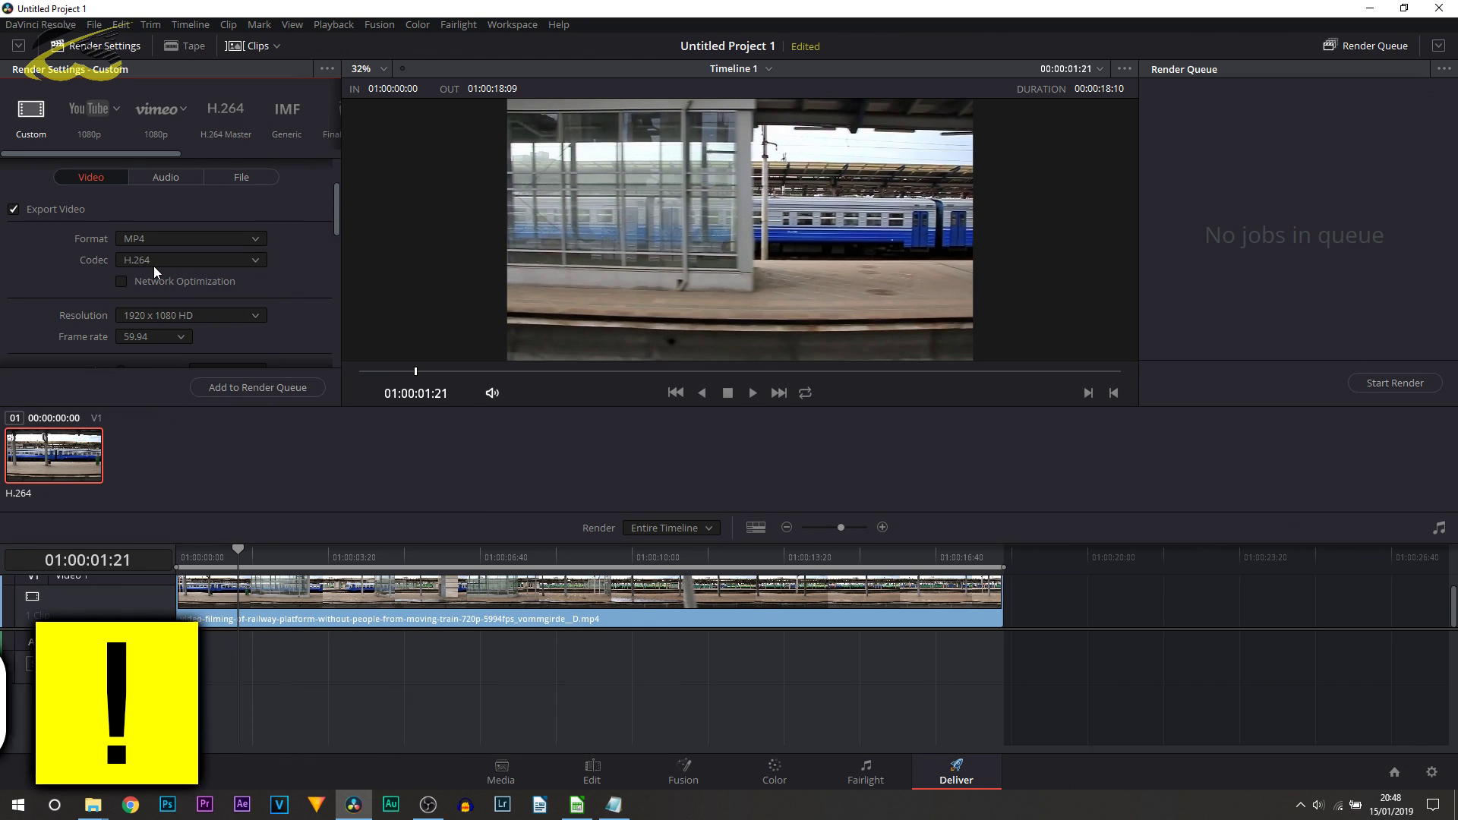
scroll(198, 267, "down", 2)
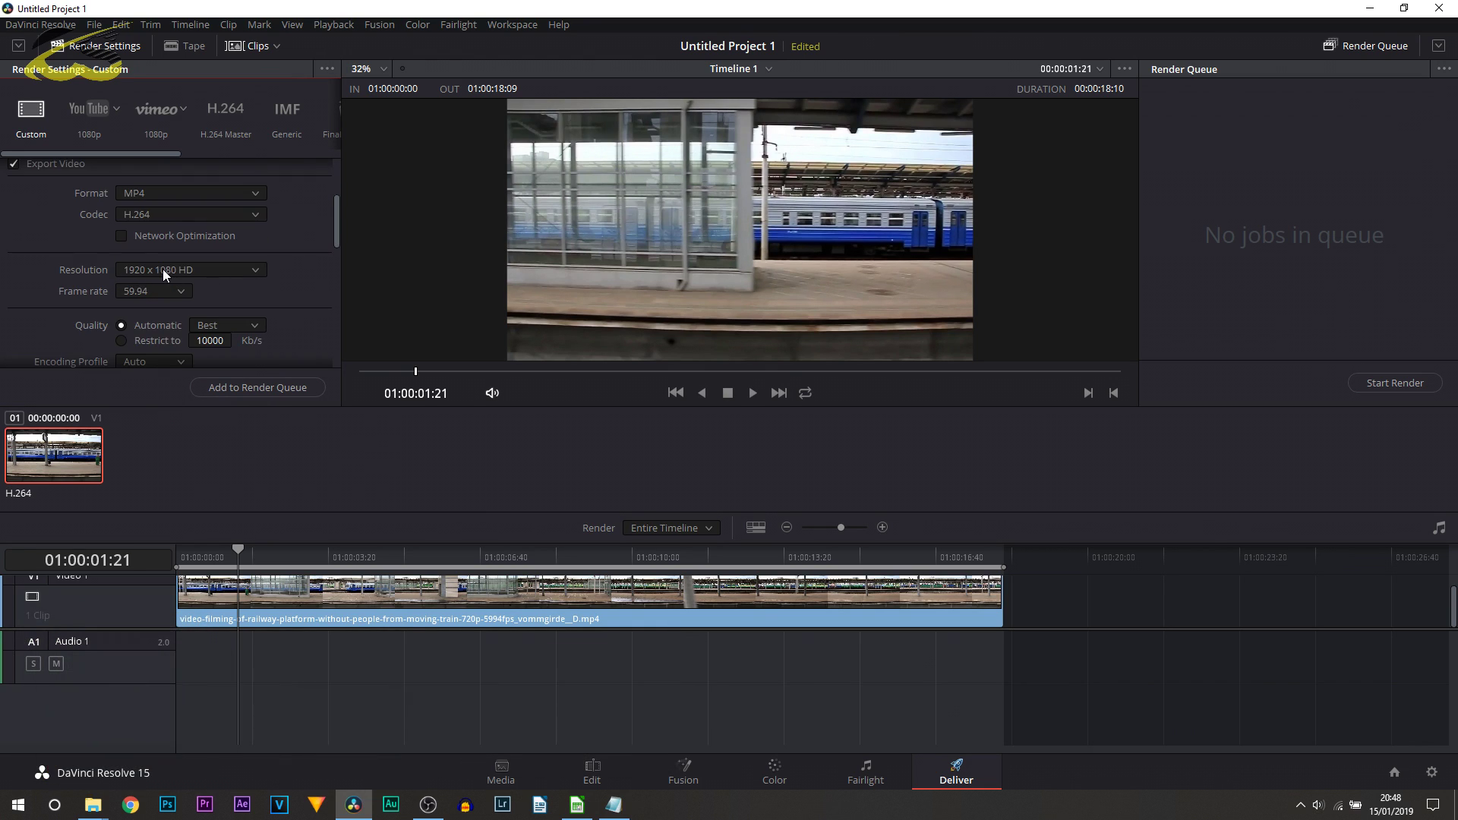
left_click(163, 268)
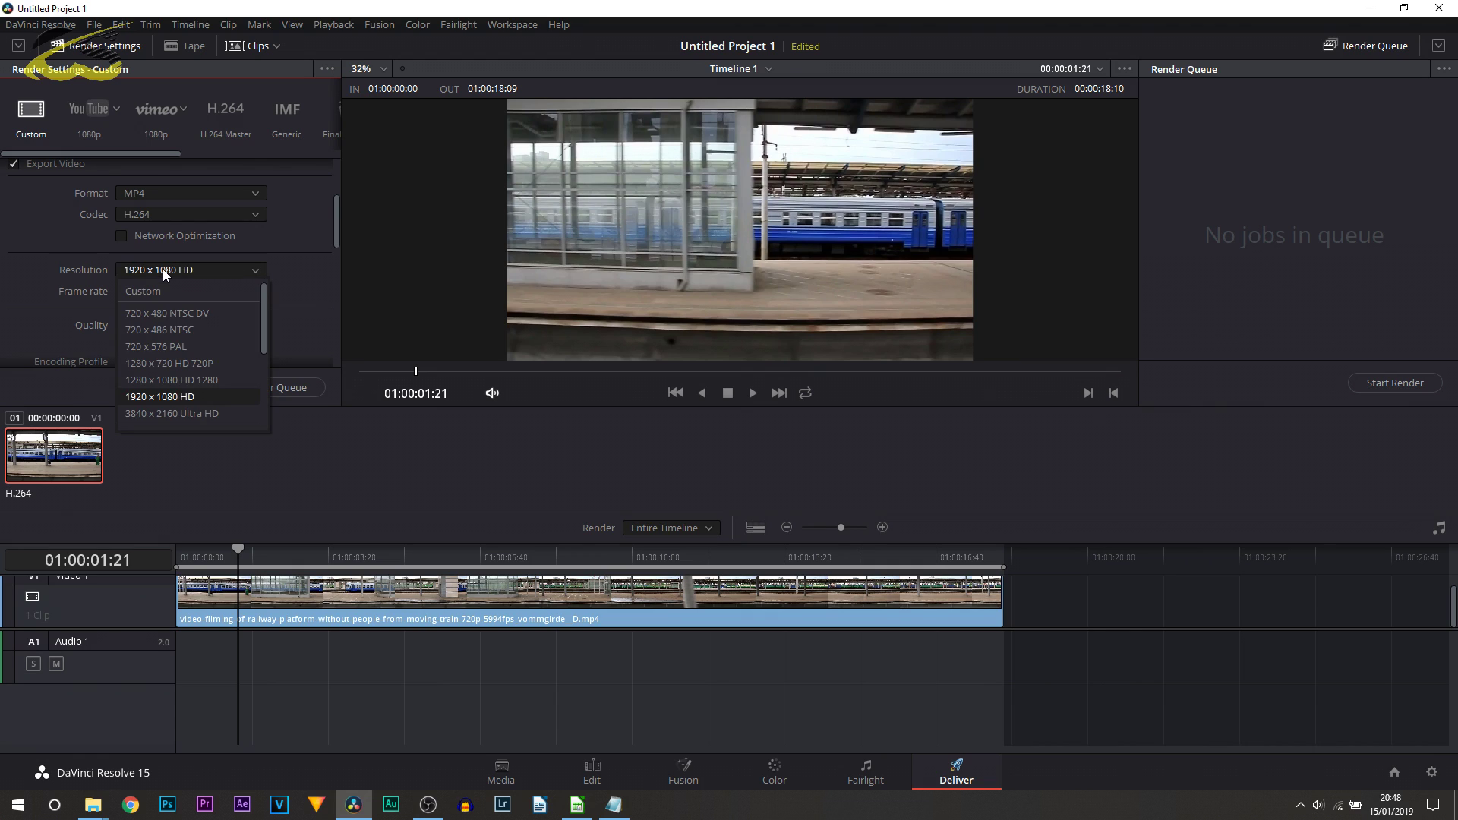
left_click(217, 398)
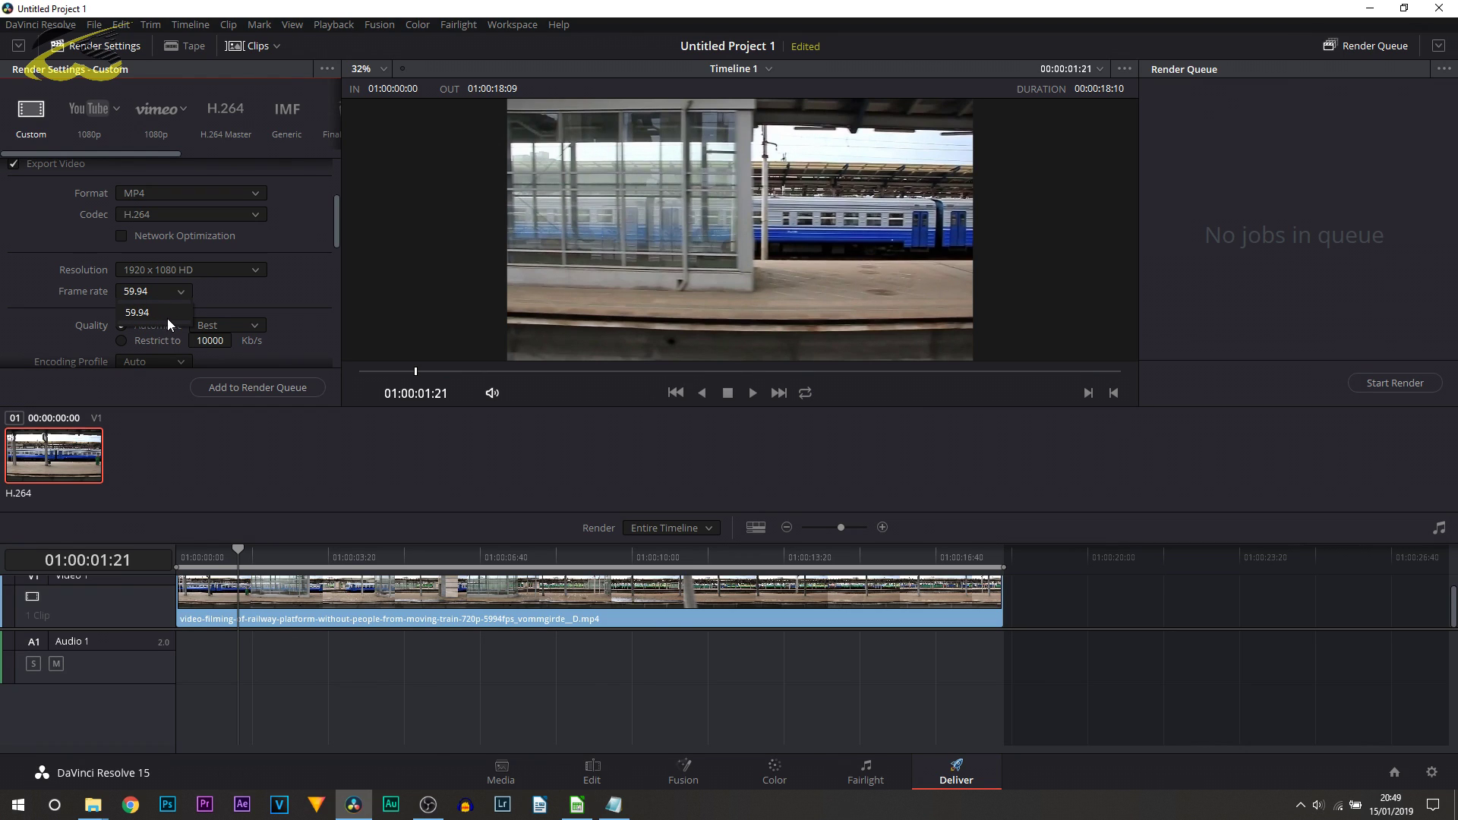
left_click(167, 317)
scroll(302, 278, "up", 3)
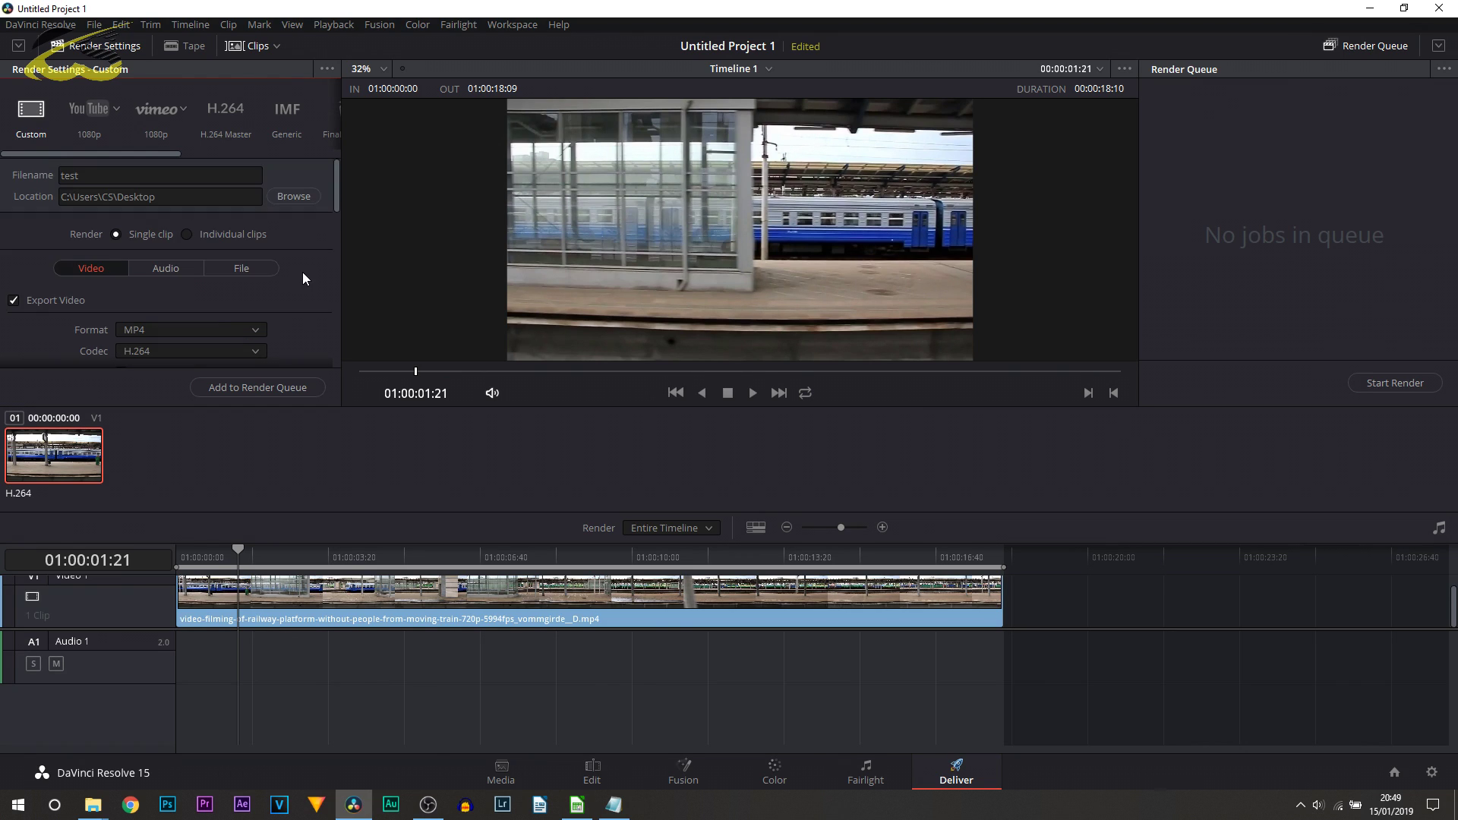
scroll(302, 278, "down", 2)
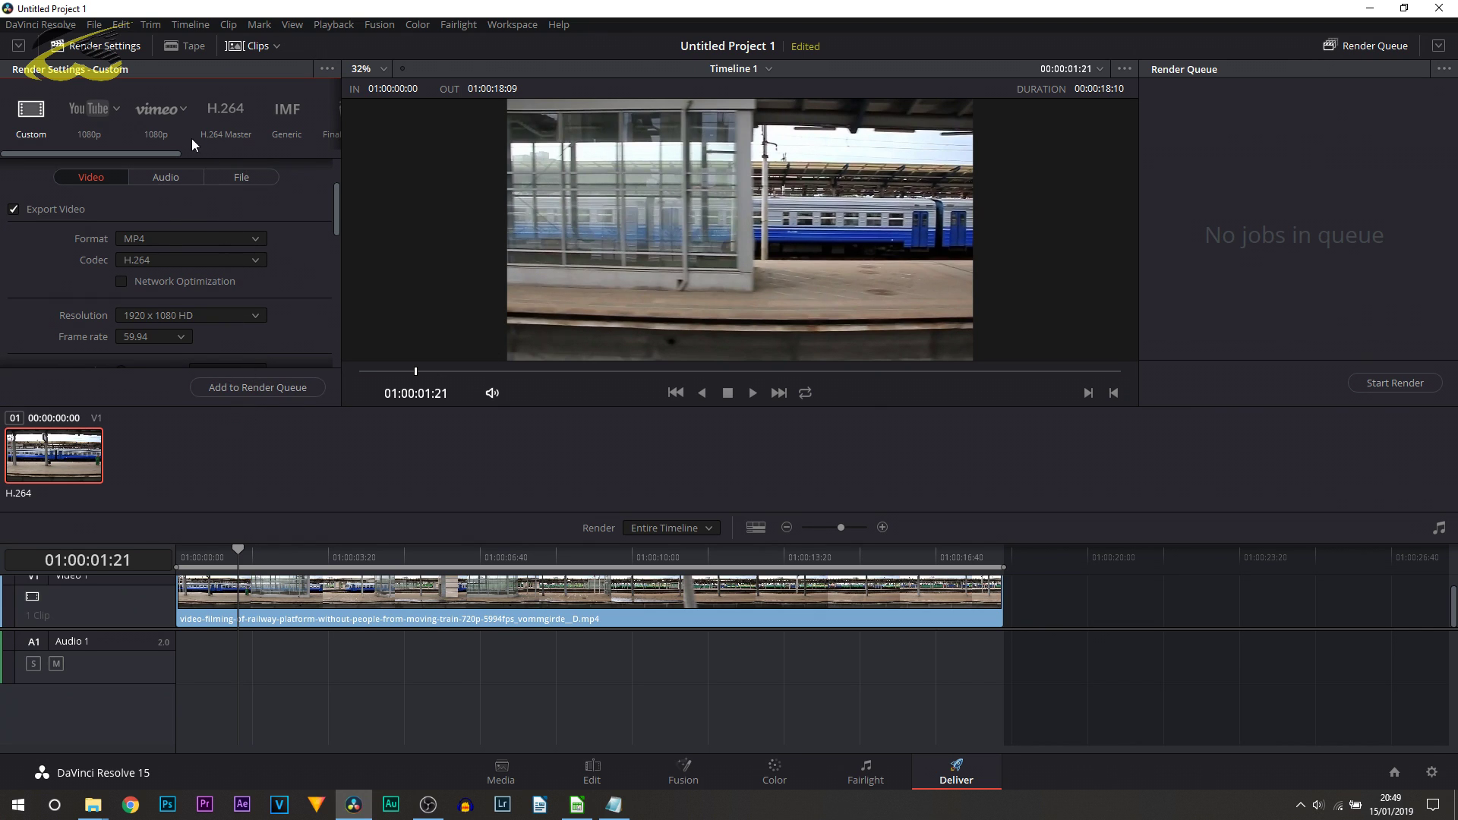
left_click(95, 25)
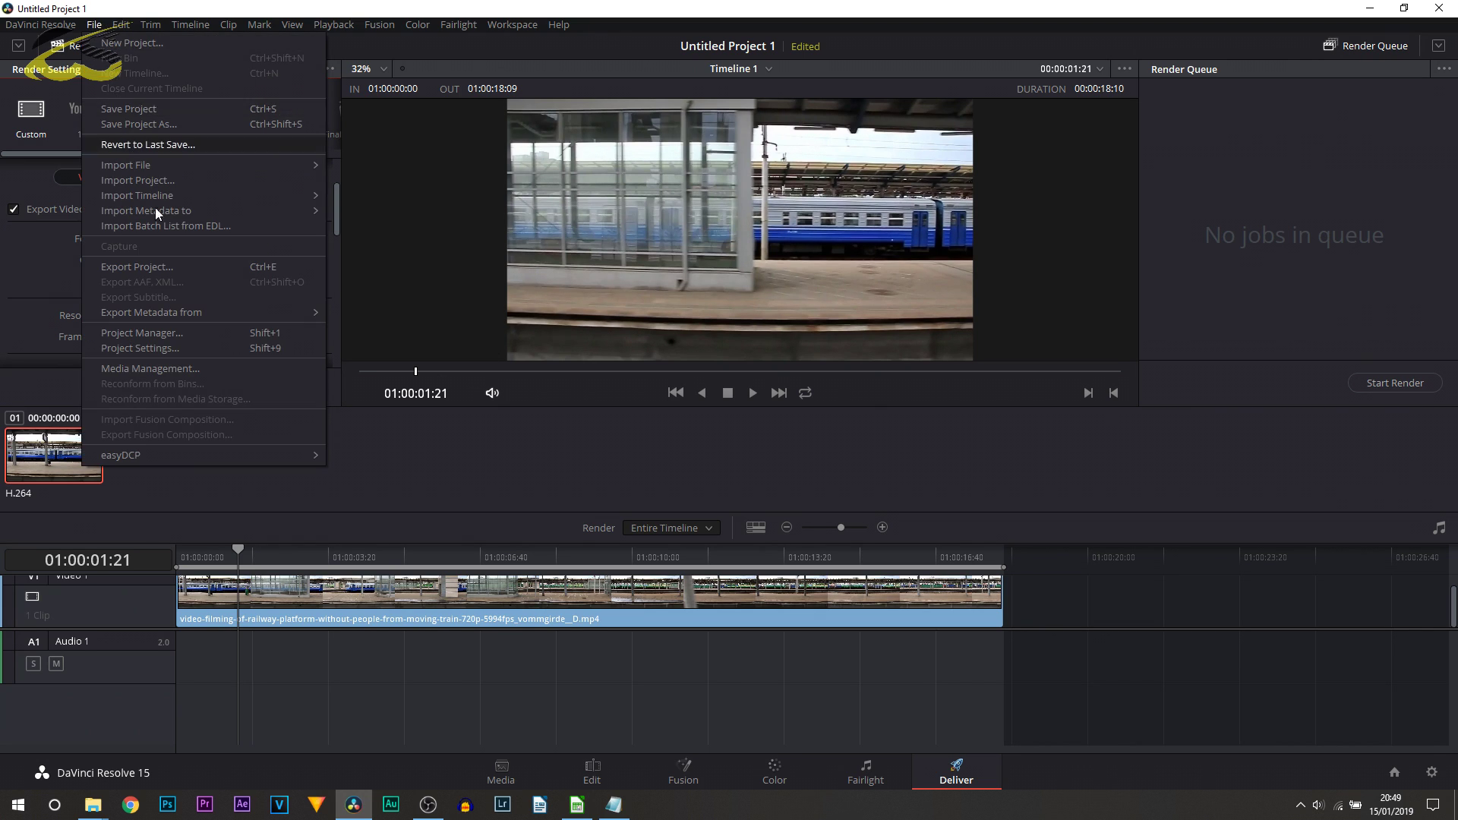
left_click(246, 350)
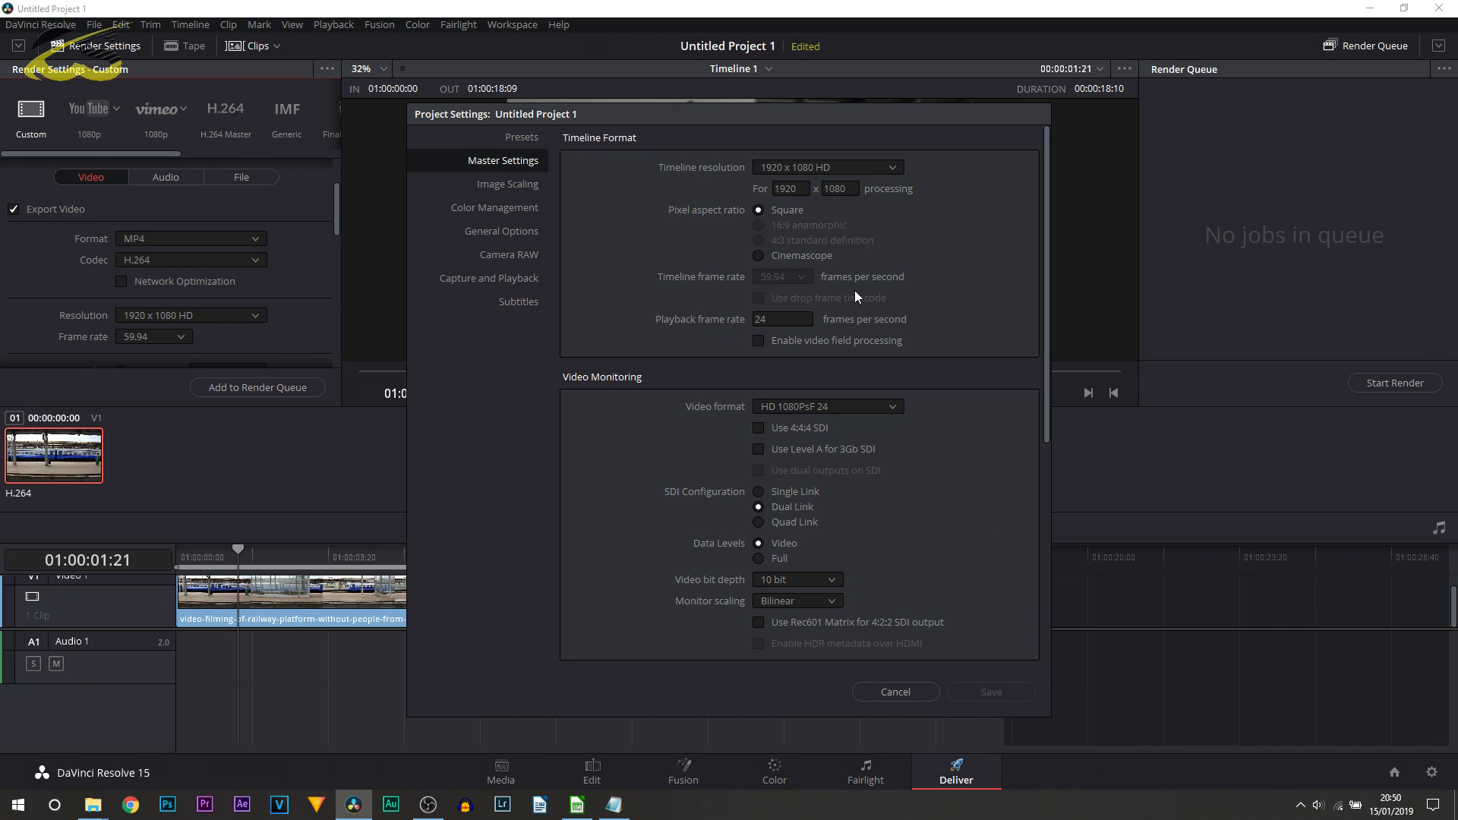
key("Escape")
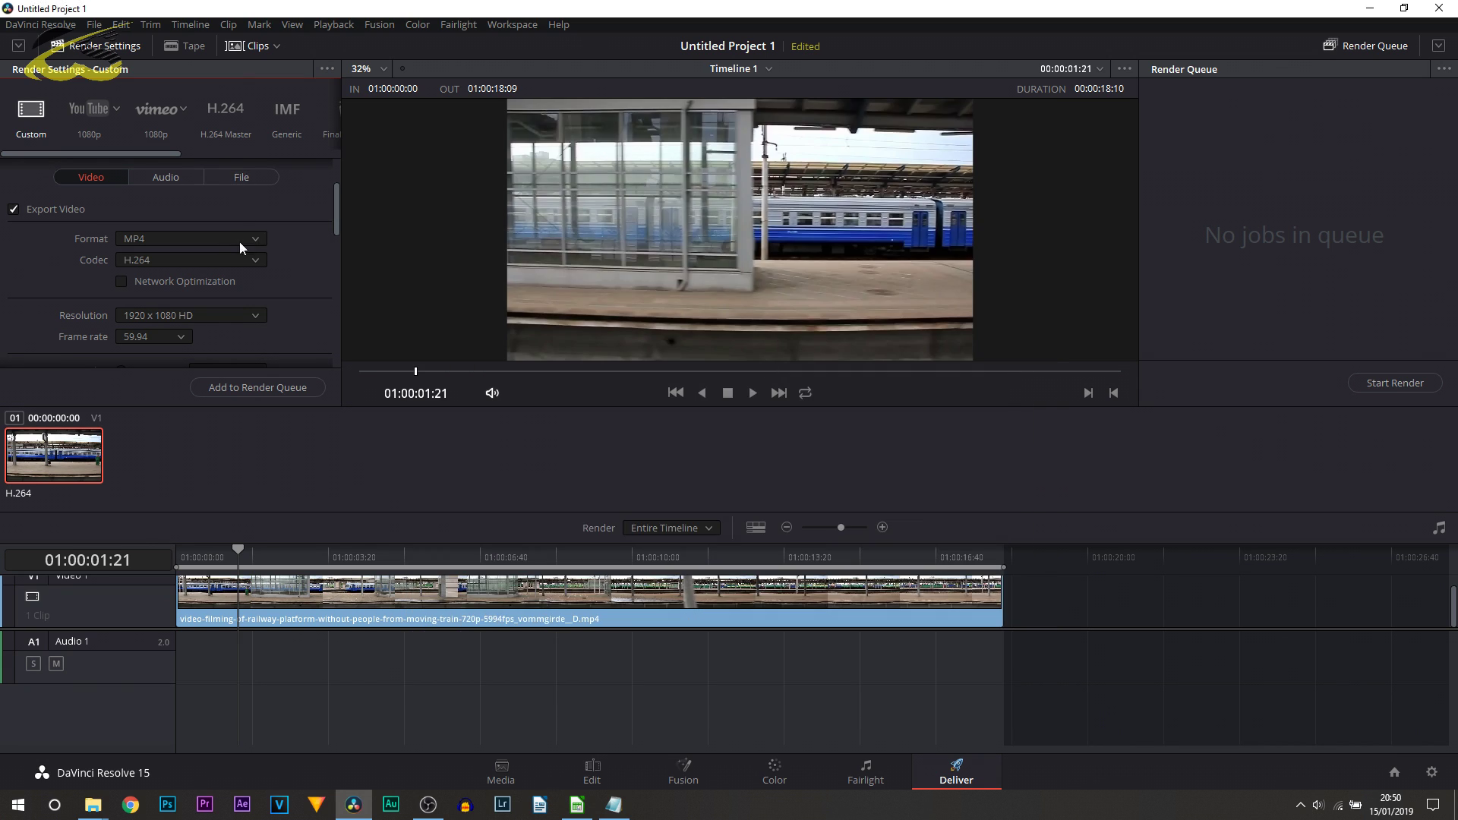
scroll(288, 247, "down", 10)
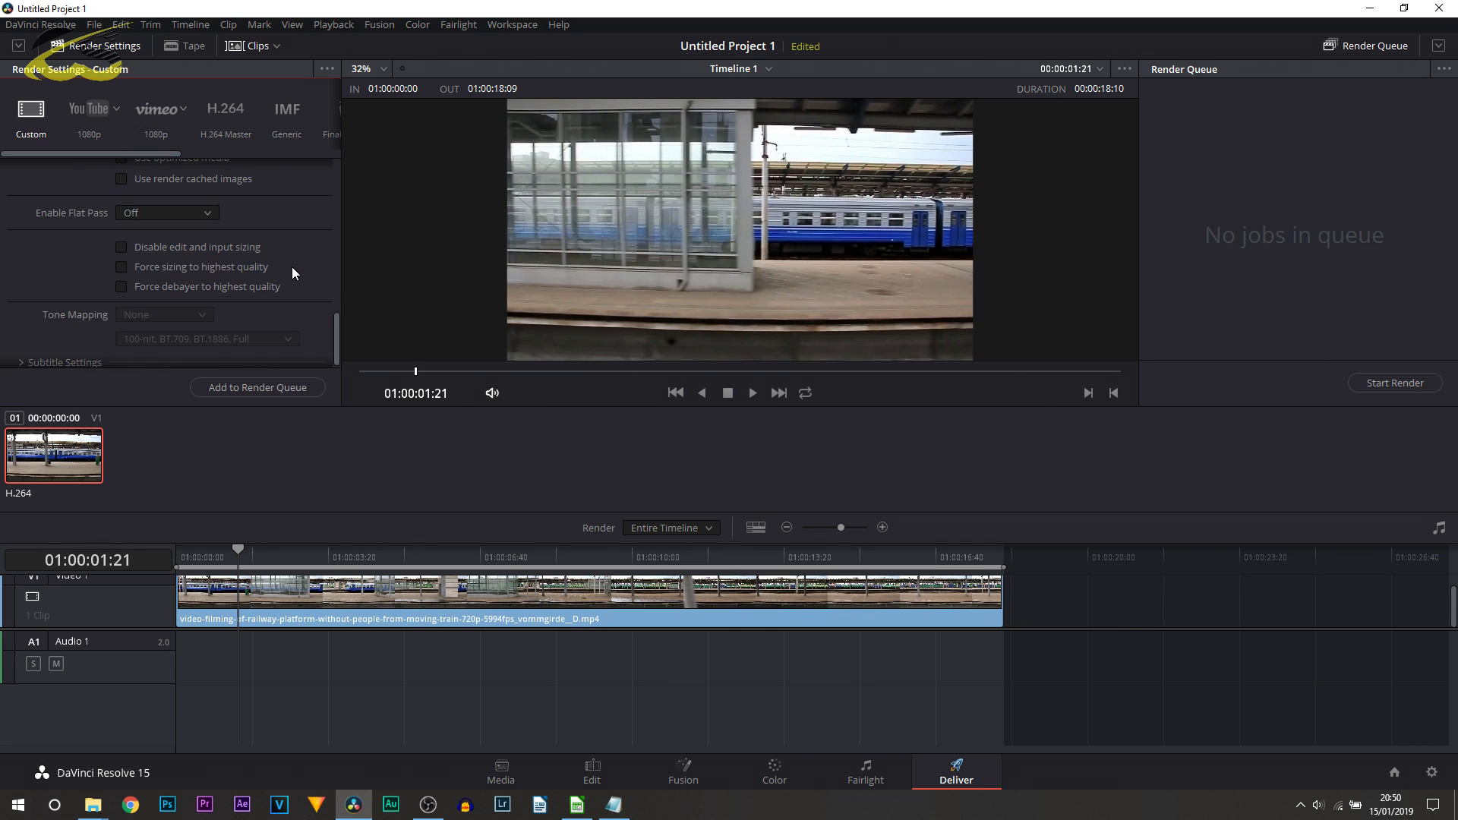
scroll(295, 269, "down", 1)
Step: Queue and render the timeline, comparing against the source clip's 59.94 fps properties meanwhile
left_click(265, 386)
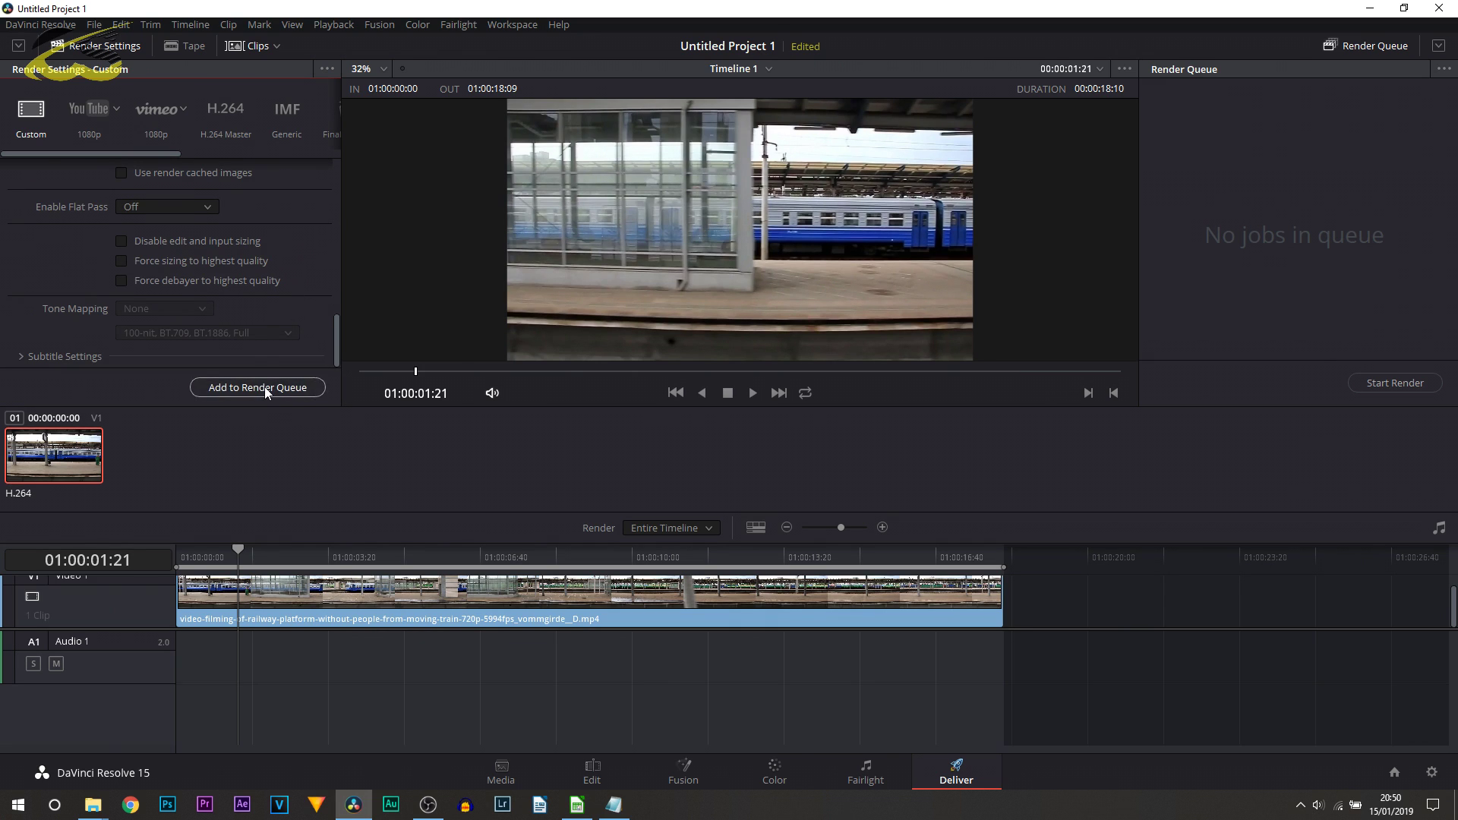
left_click(1382, 389)
mouse_move(93, 805)
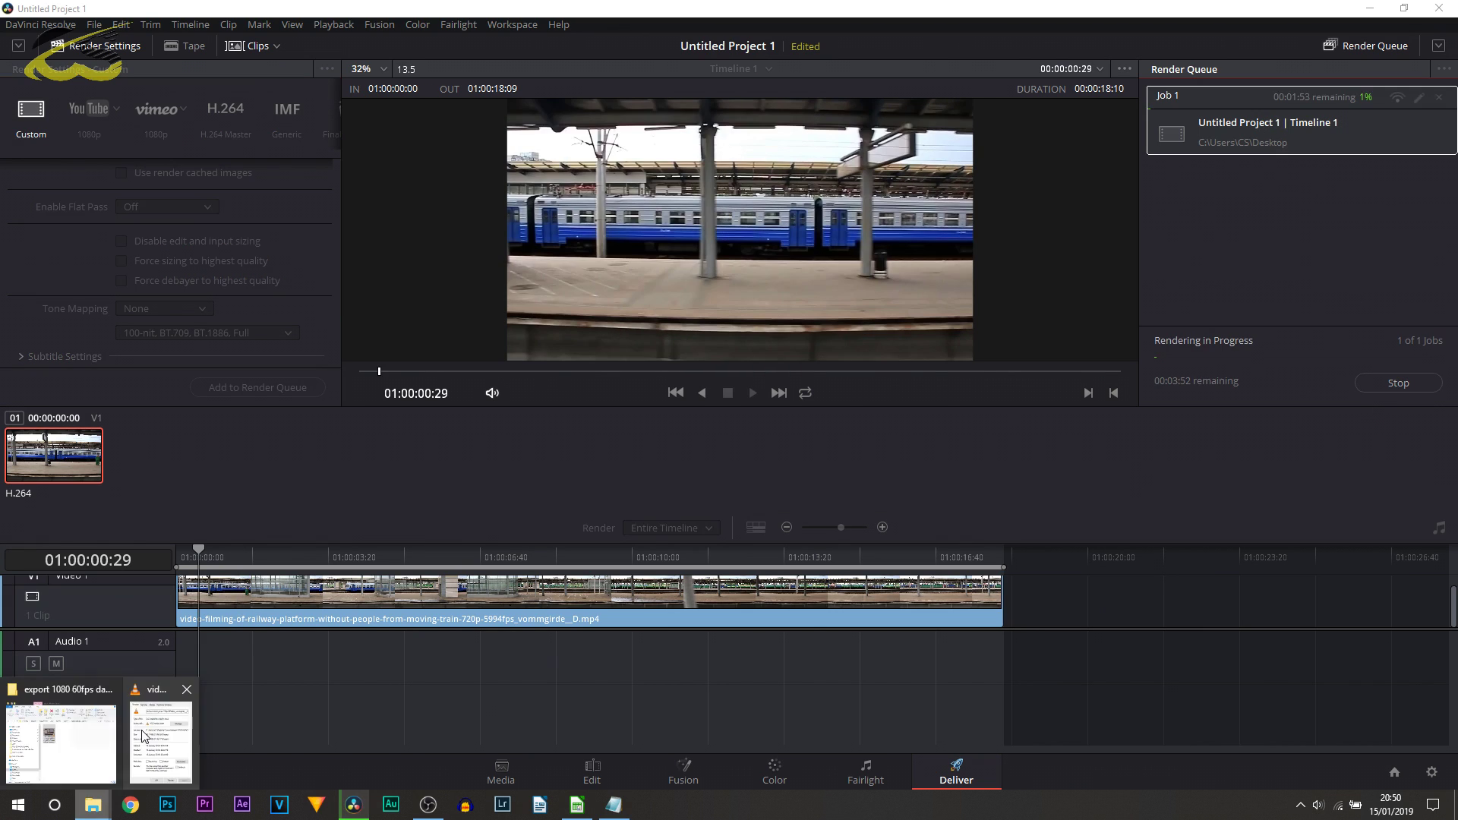
left_click(143, 736)
left_click_drag(1447, 282, 1250, 245)
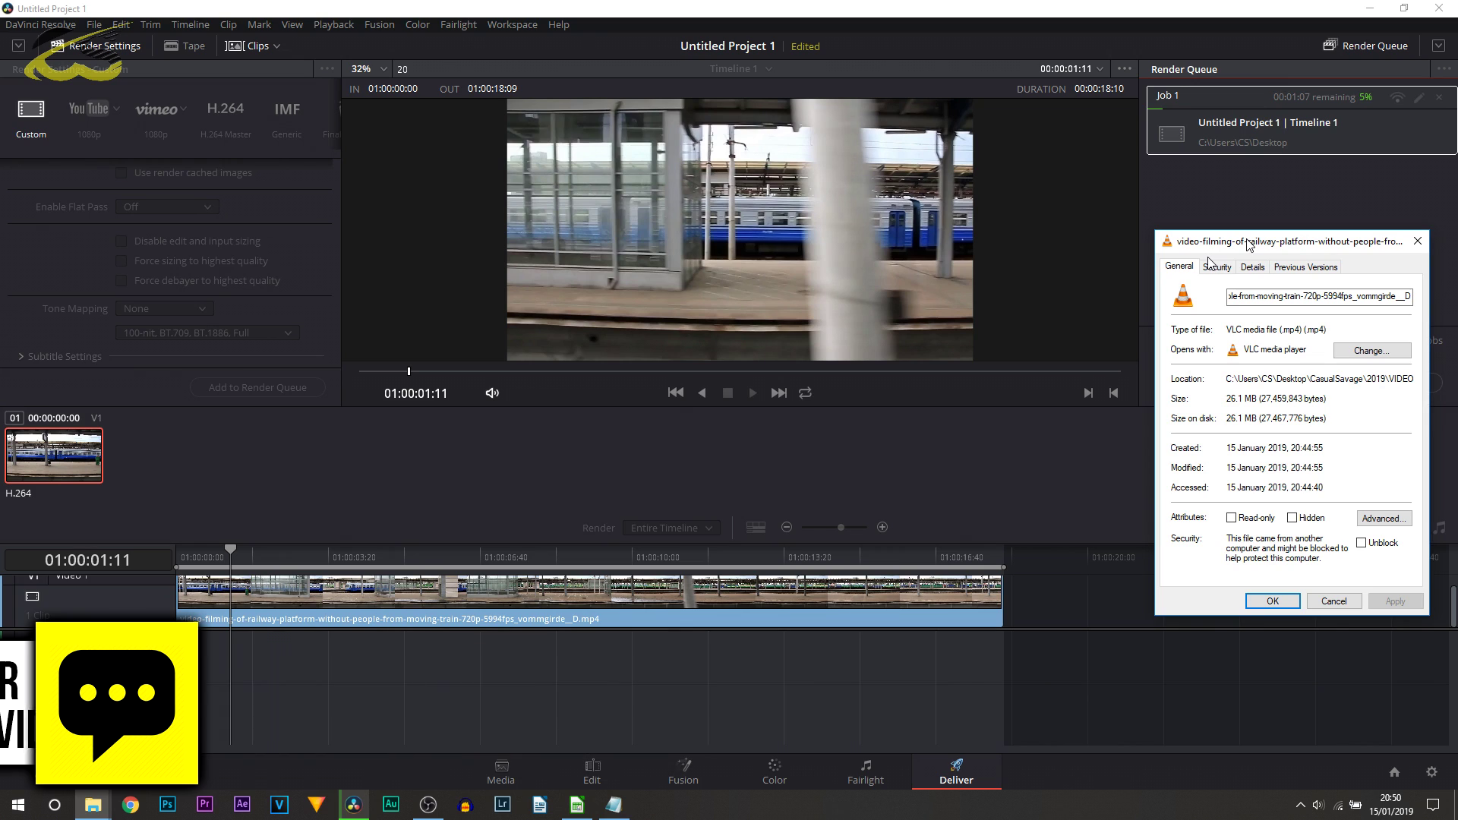
left_click_drag(1249, 244, 1015, 318)
left_click(1018, 340)
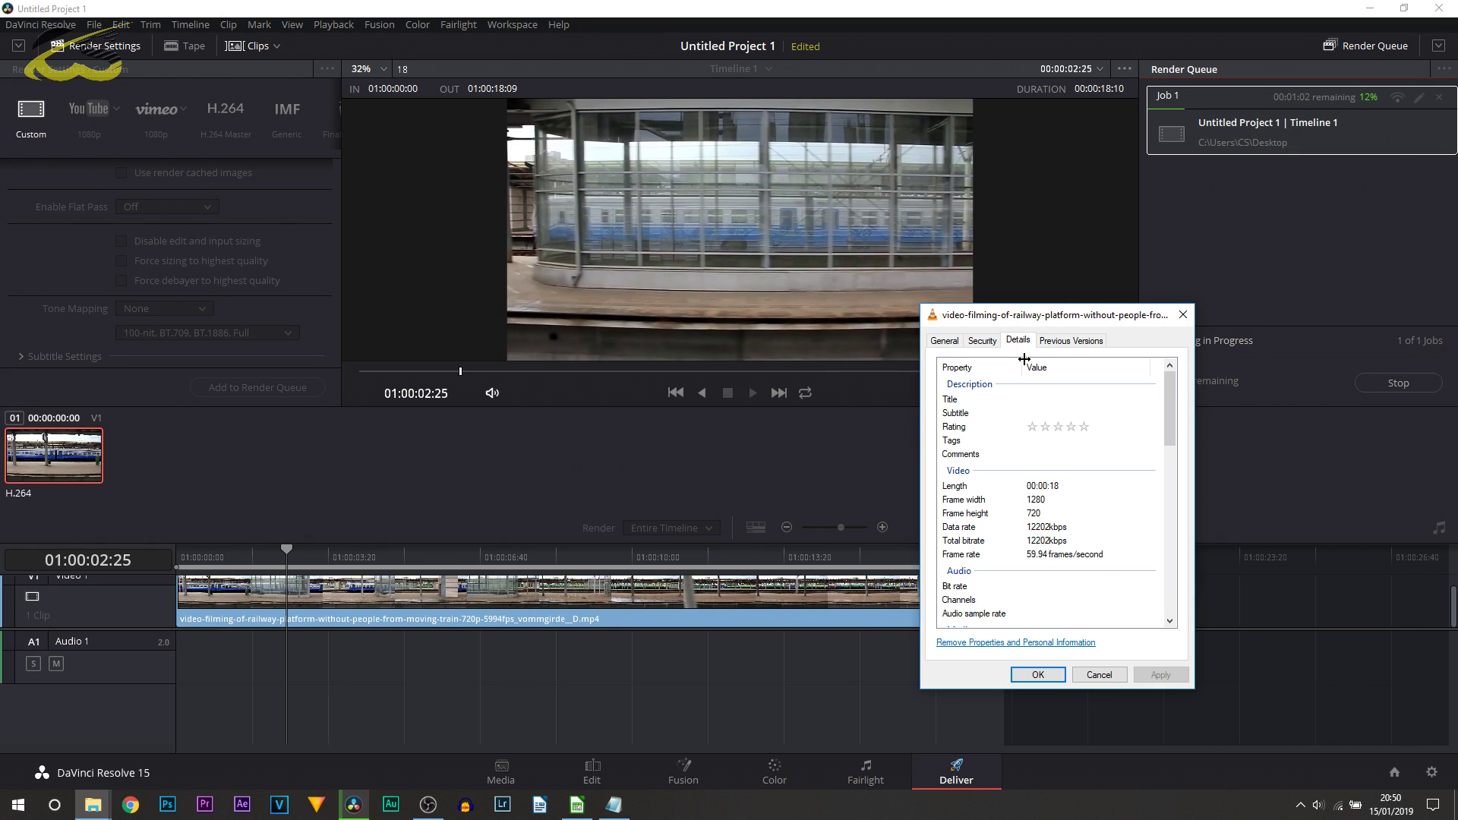
left_click(1041, 554)
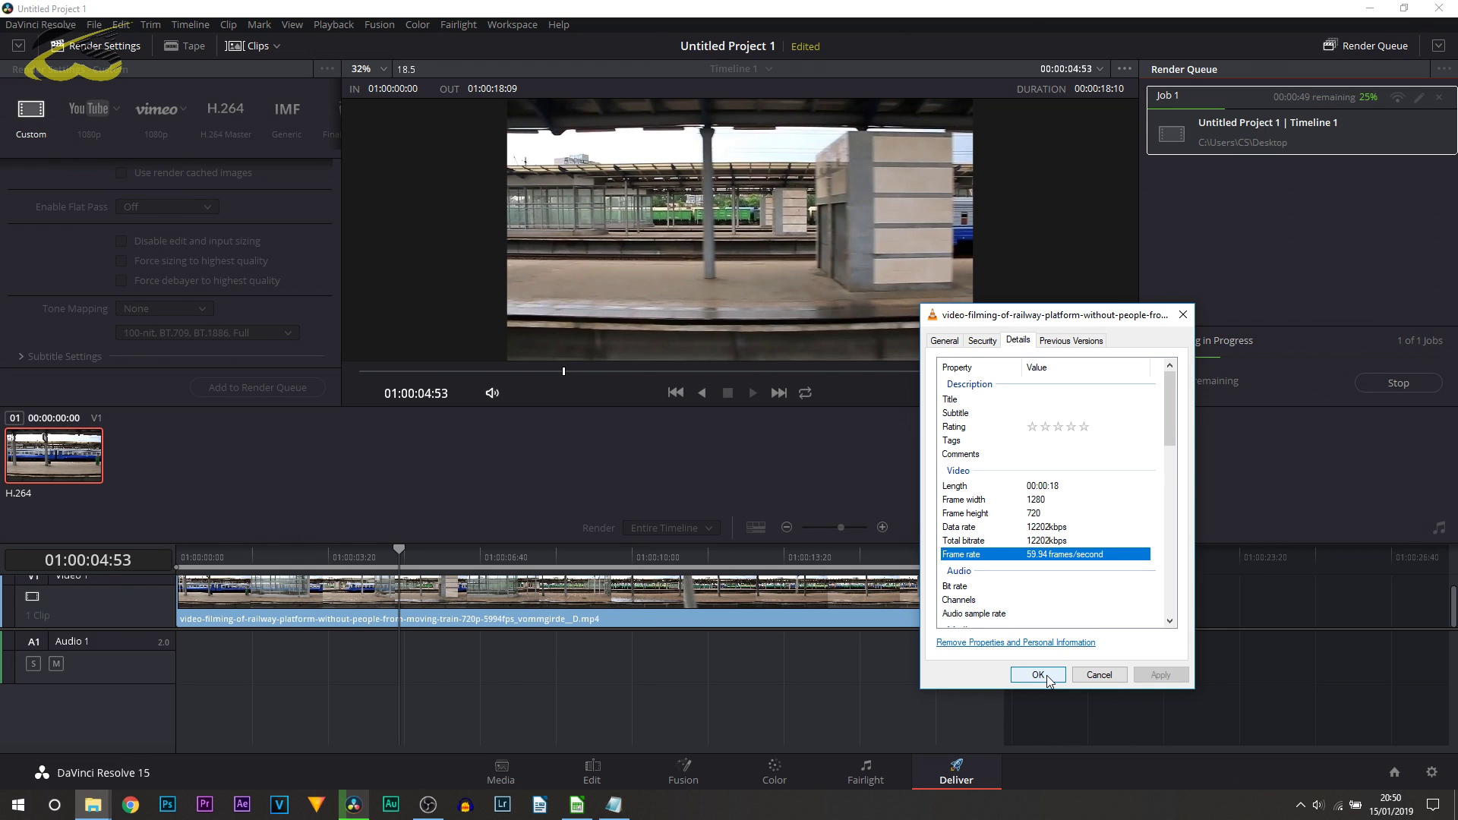
left_click(1038, 675)
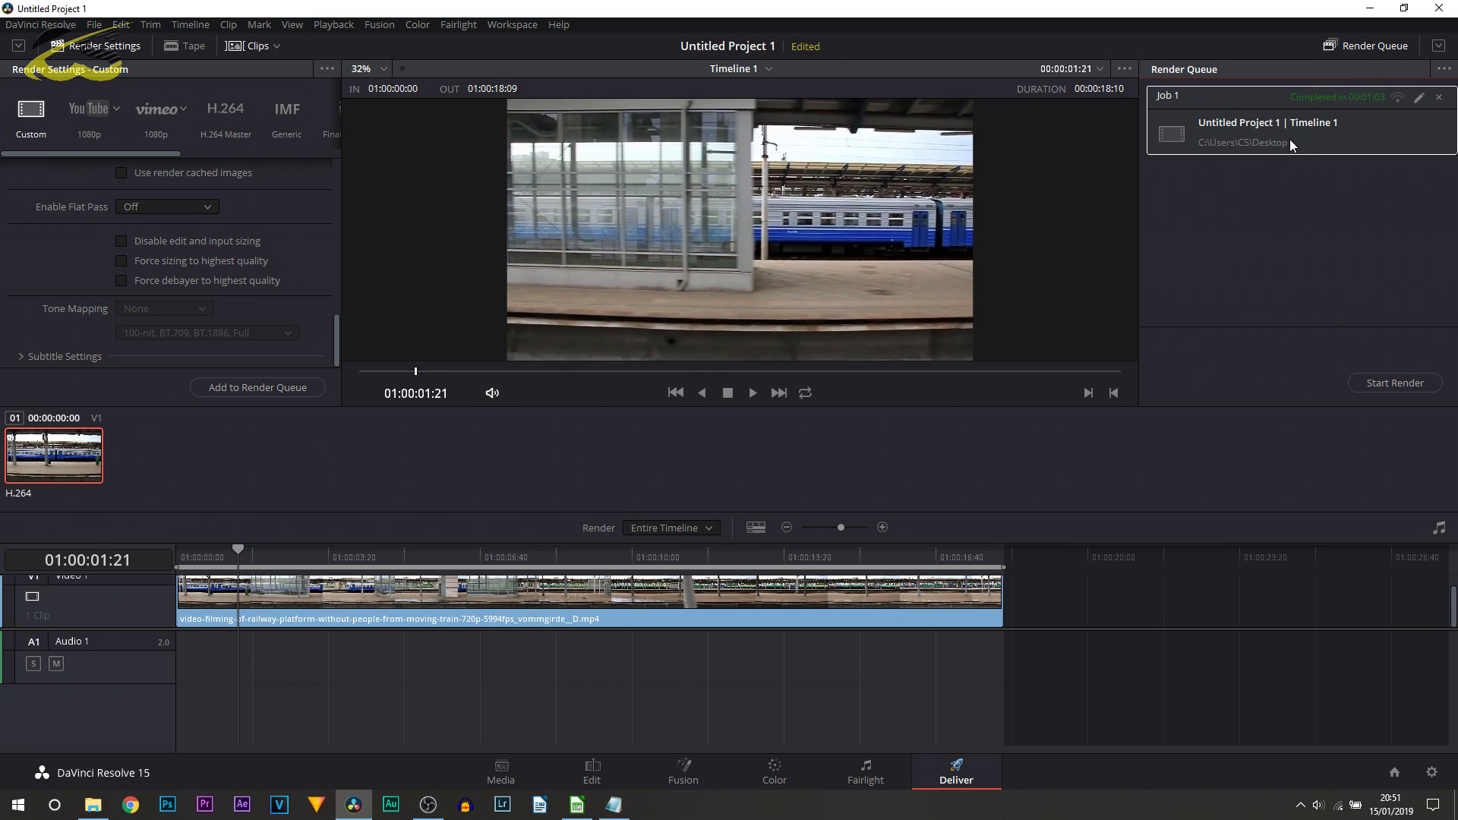
key("super+d")
Step: Check the desktop test video's properties: 146 MB, 18 seconds, 1920 wide at 59.94 frames/second
left_click_drag(34, 406, 566, 299)
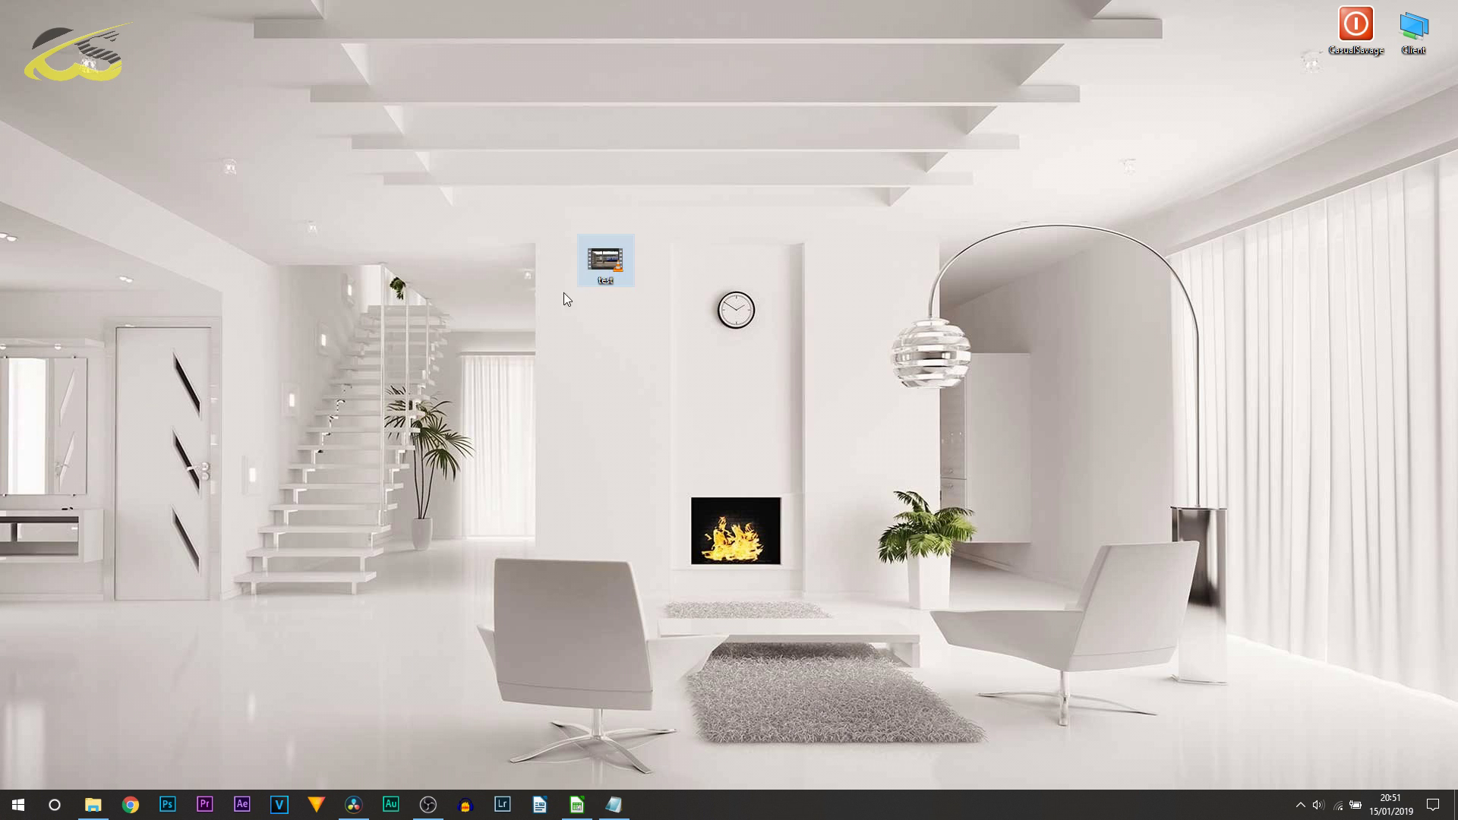
right_click(601, 270)
left_click(661, 636)
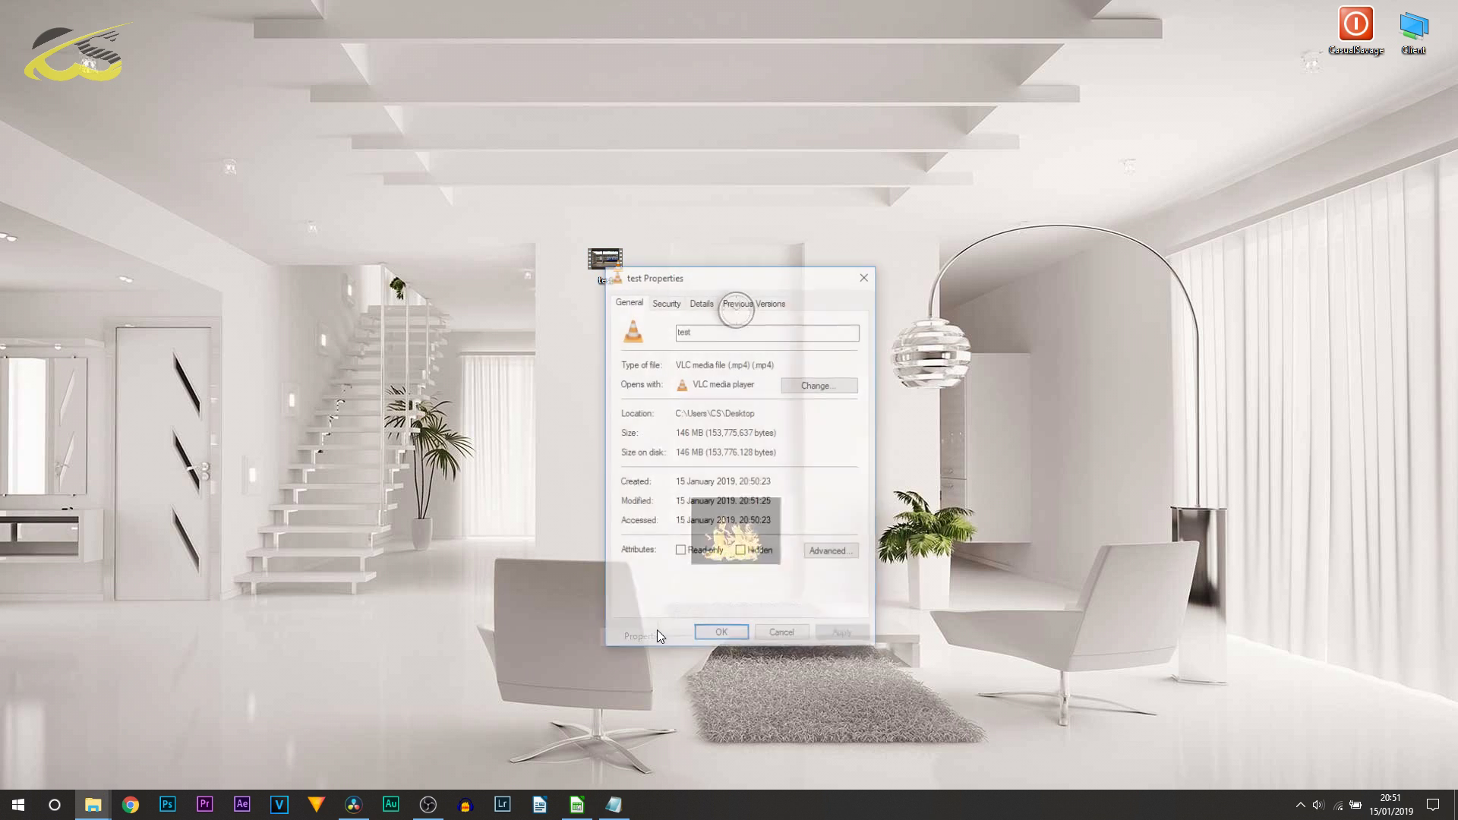
left_click(704, 436)
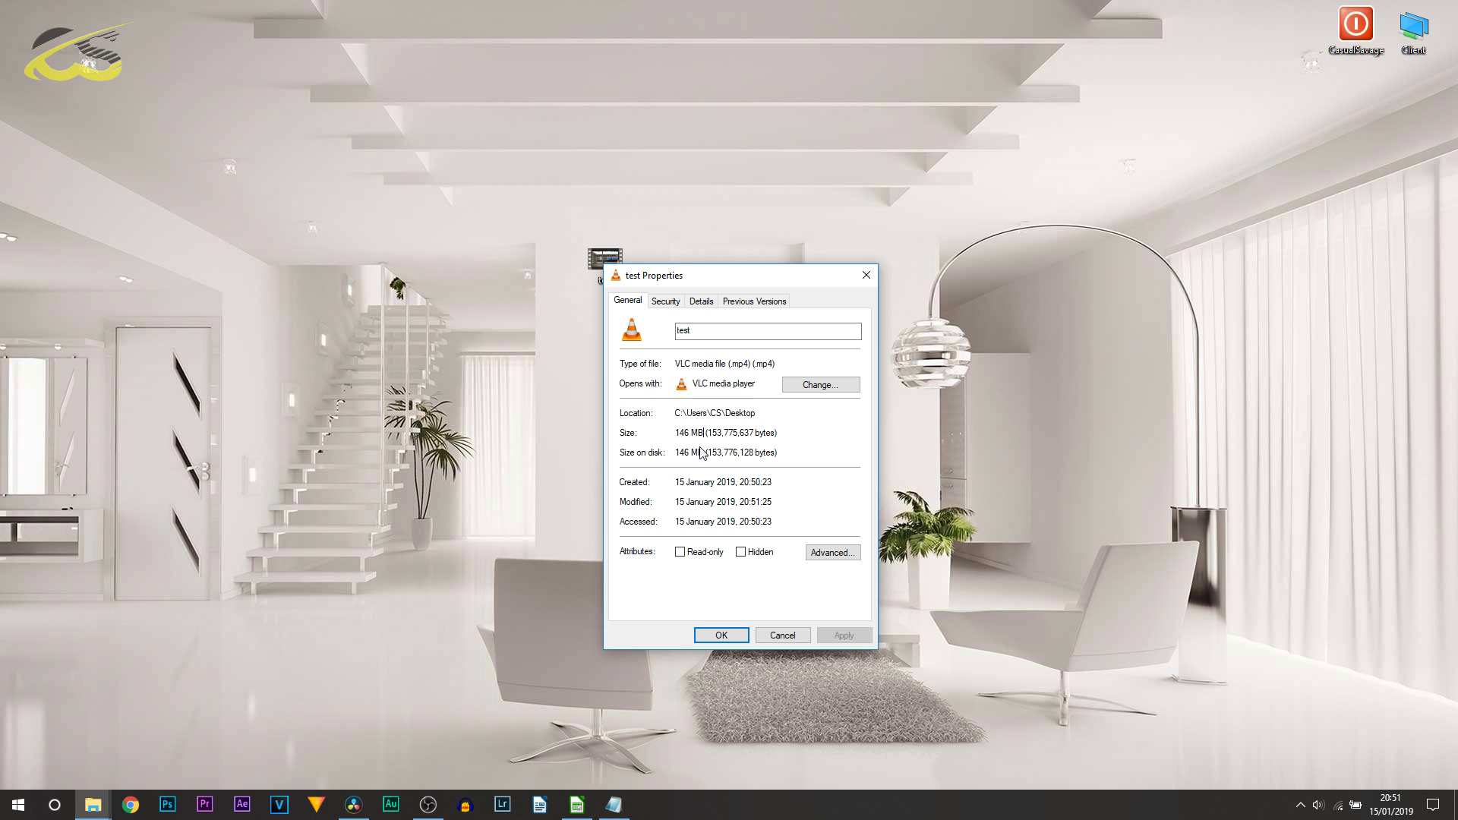
left_click(691, 304)
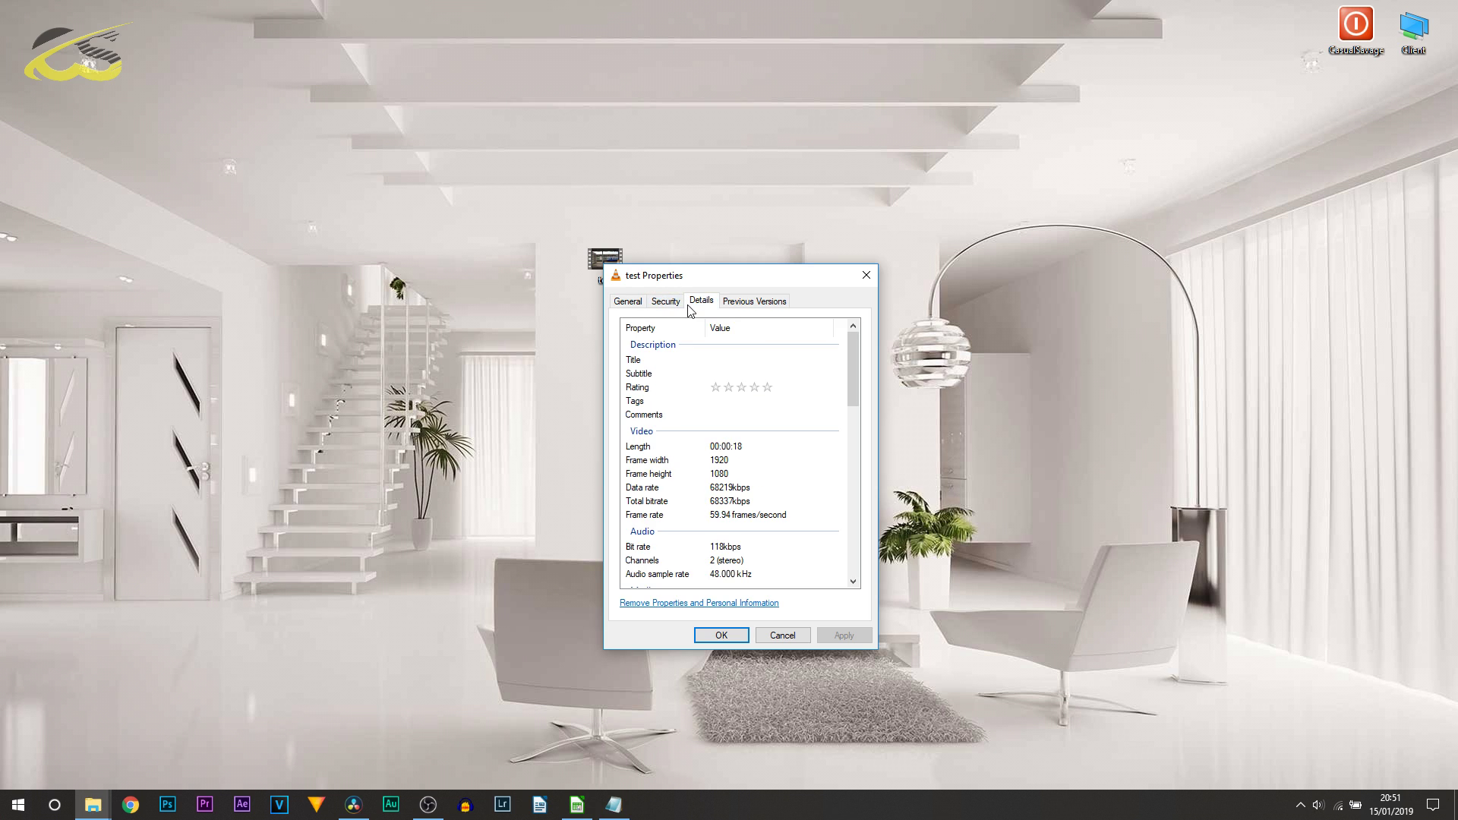
left_click(745, 448)
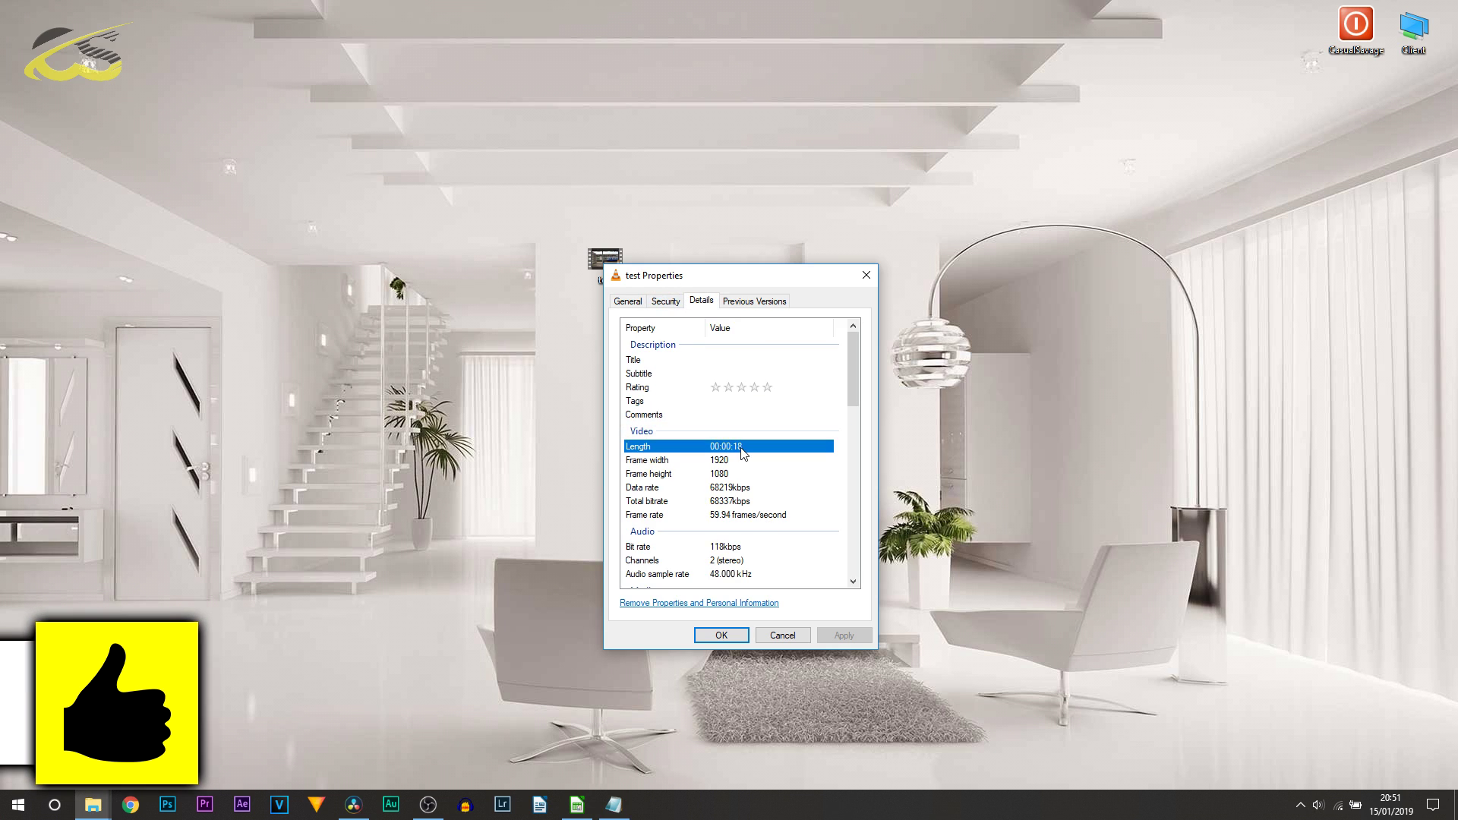
left_click(729, 517)
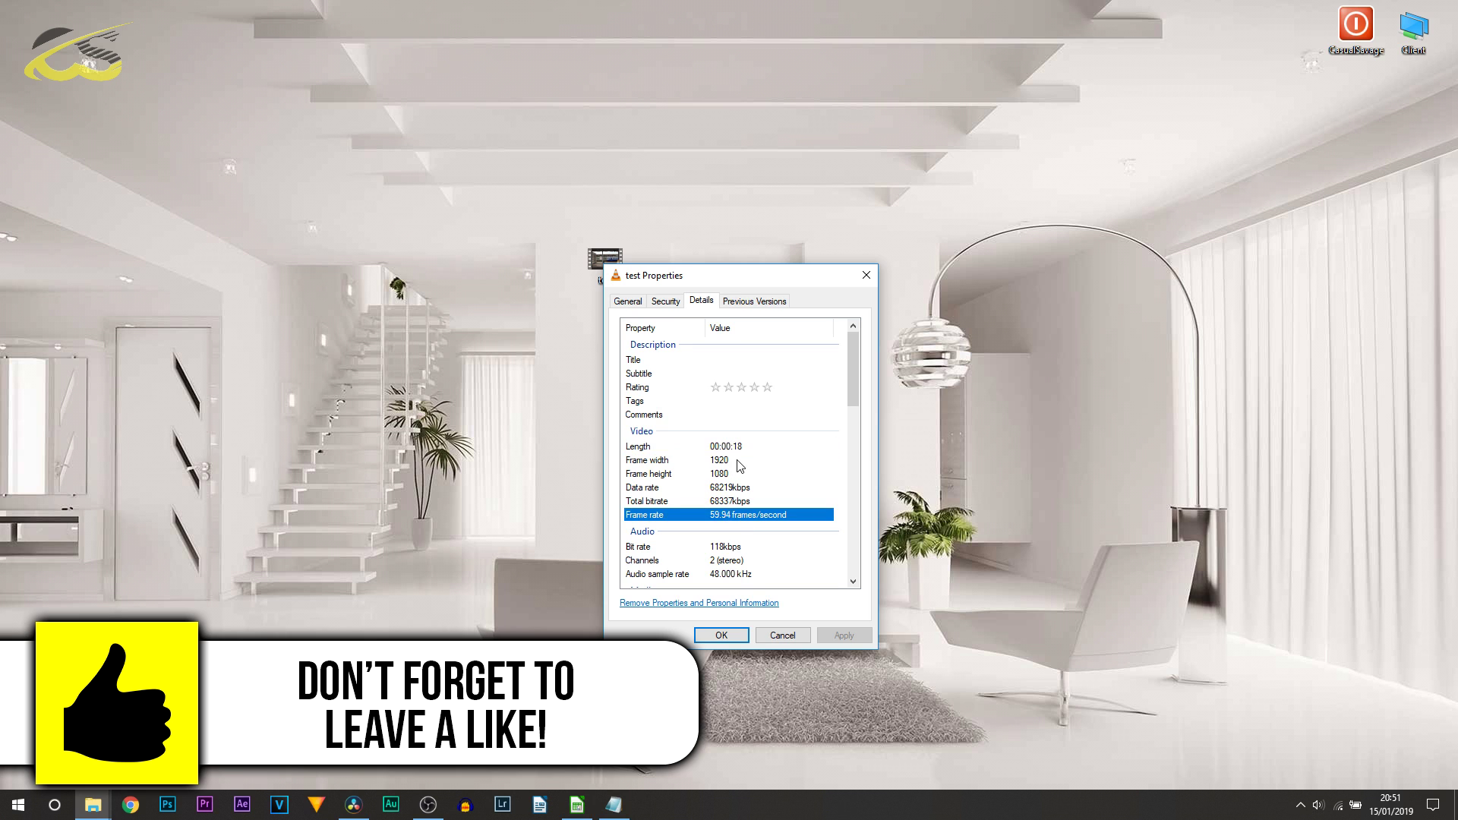
left_click(741, 461)
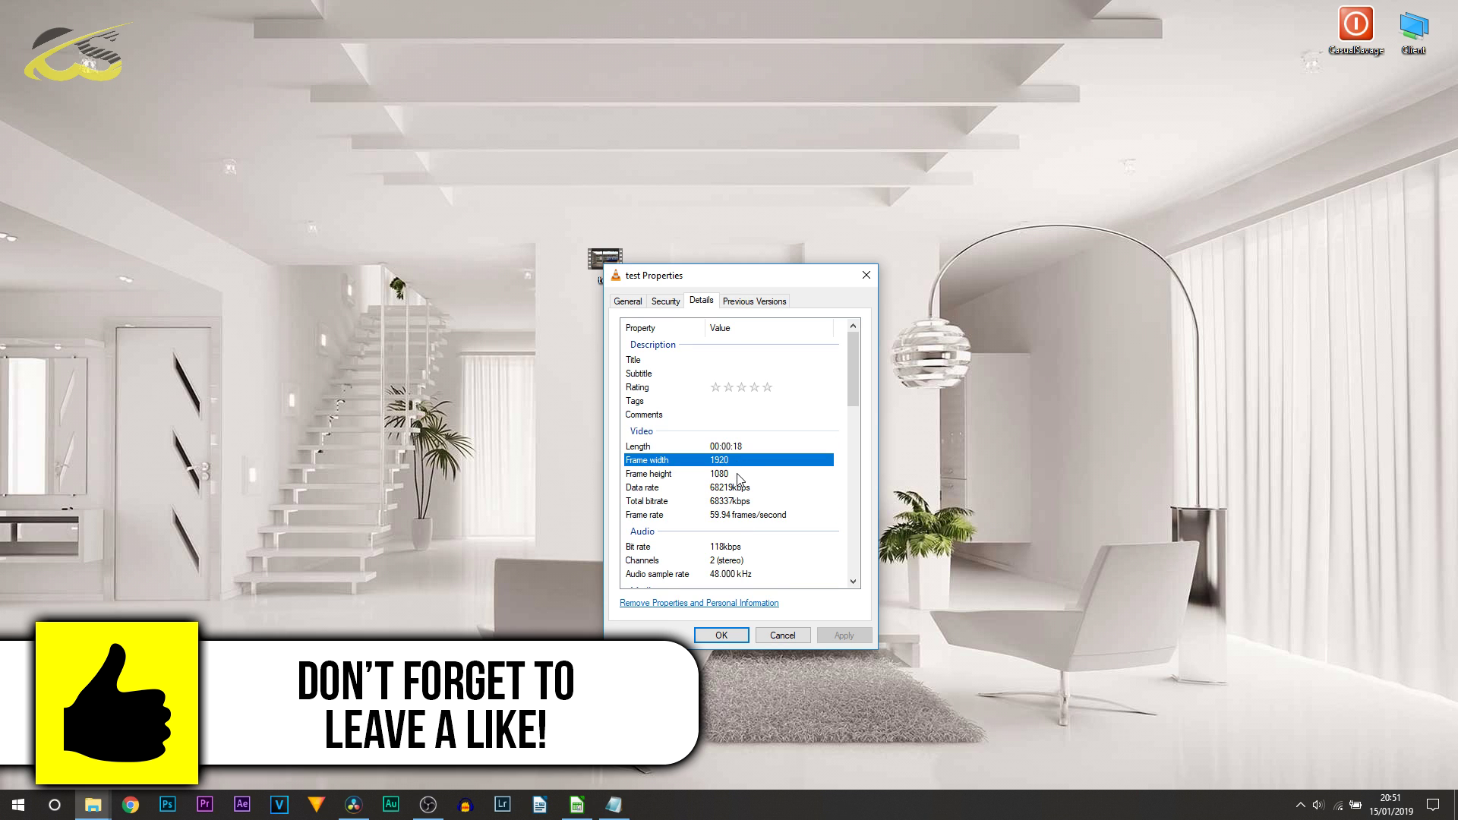
left_click(728, 634)
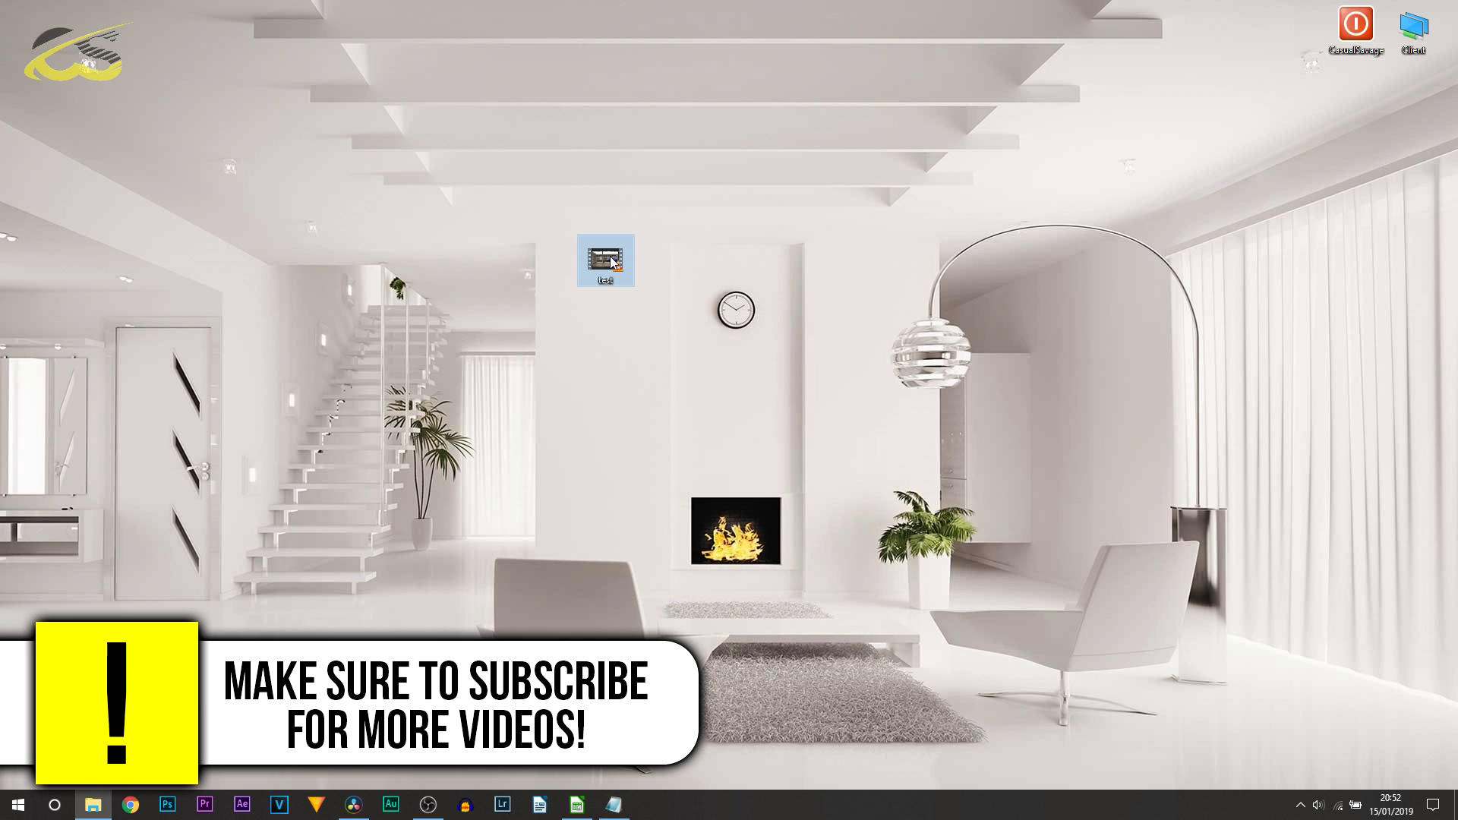